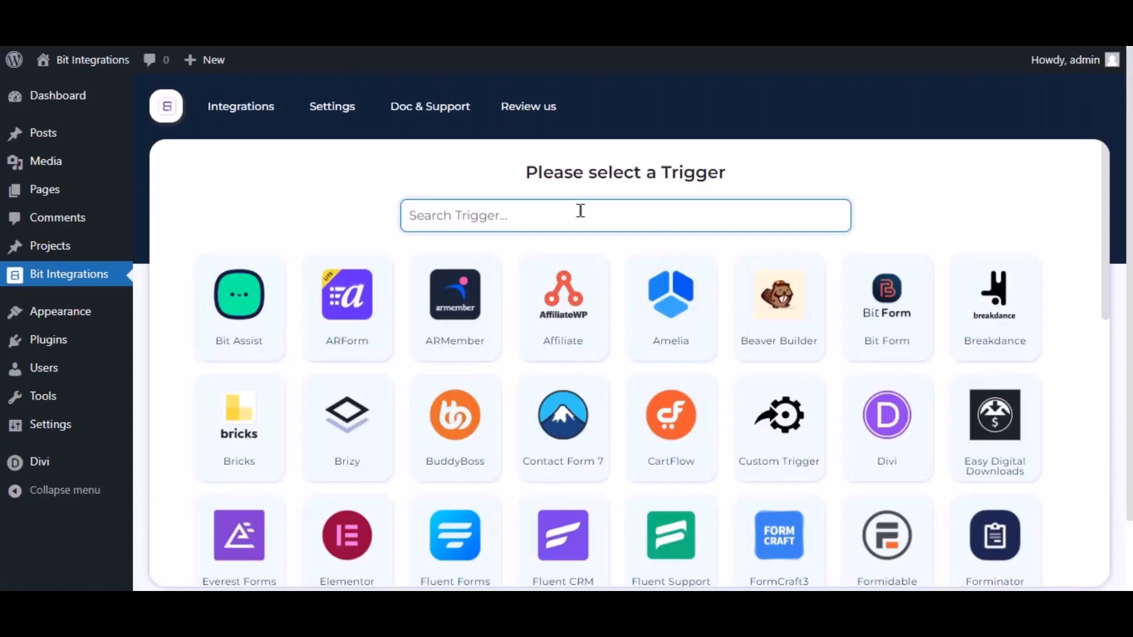
Select Divi as the trigger, choose Contact Form as its form, and proceed to the action selection.
{"action": "left_click", "coordinate": [580, 211]}
{"action": "type", "text": "divi"}
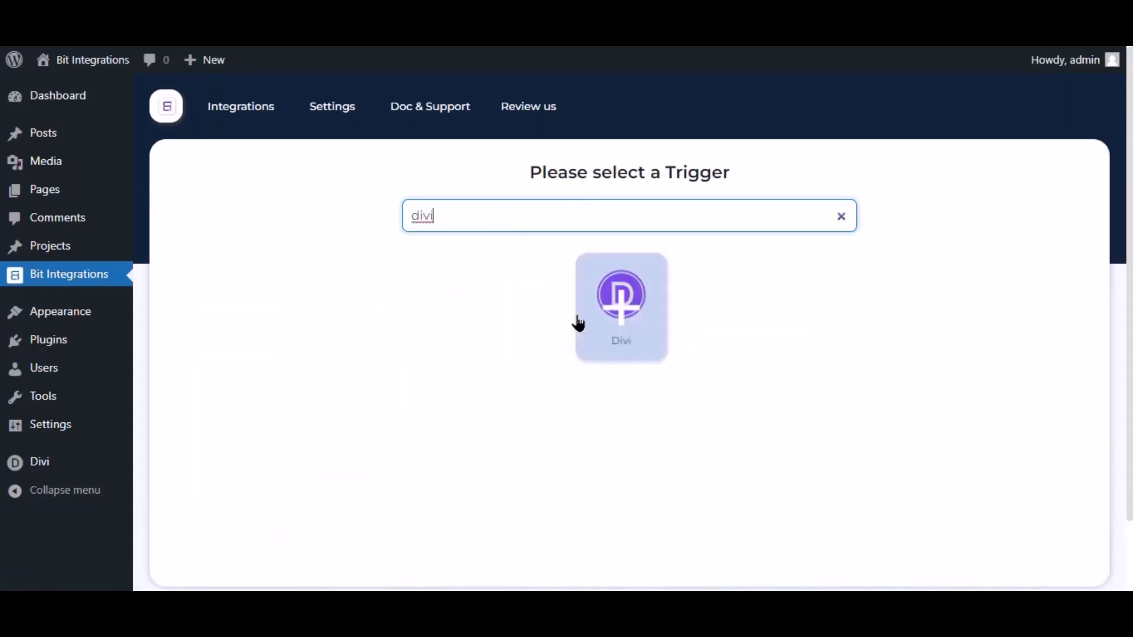
{"action": "left_click", "coordinate": [631, 334]}
{"action": "left_click", "coordinate": [622, 307]}
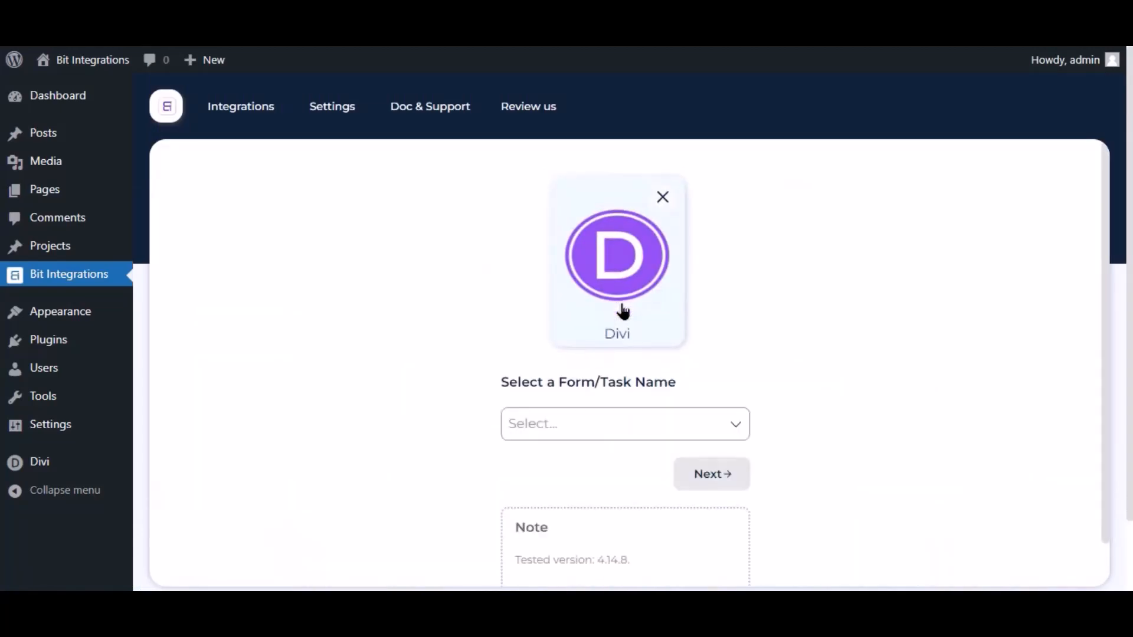
{"action": "left_click", "coordinate": [581, 427]}
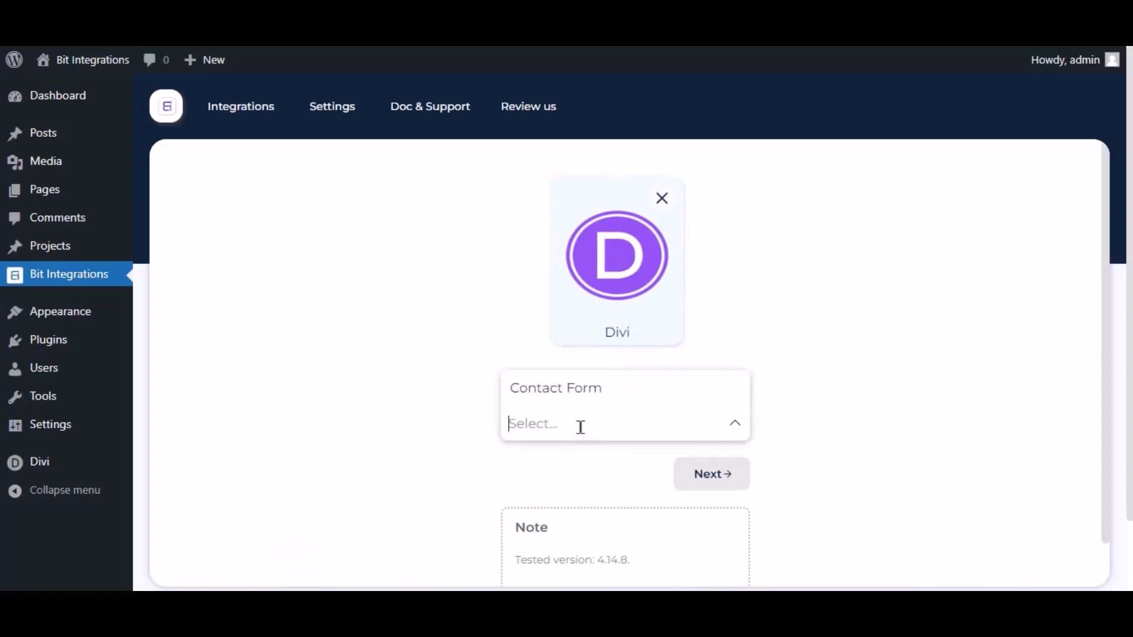
{"action": "left_click", "coordinate": [598, 396]}
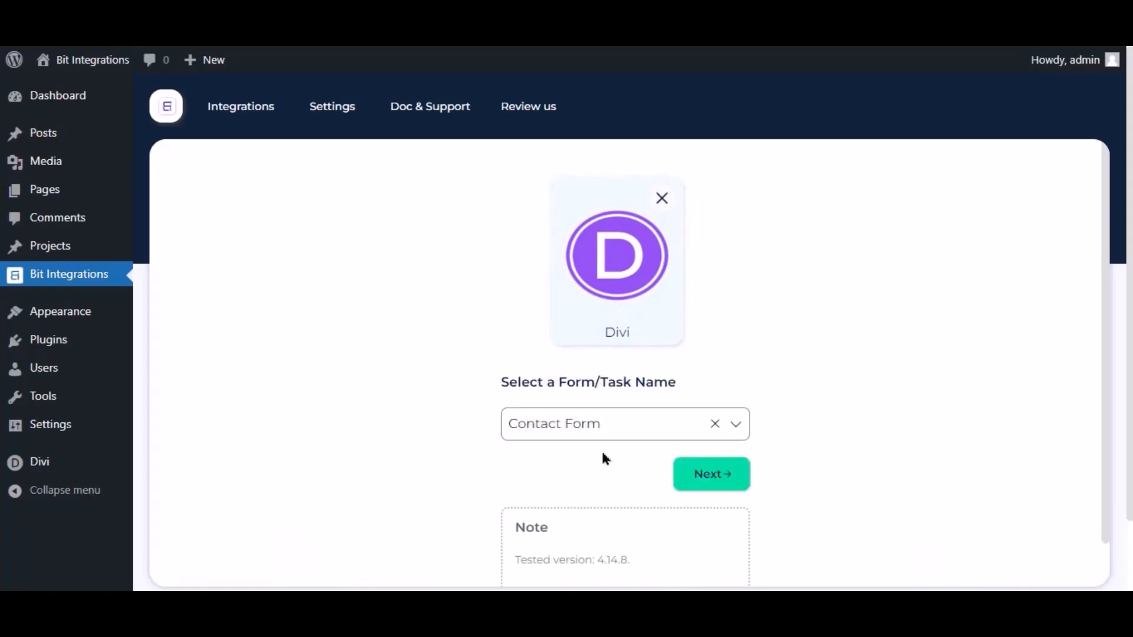
{"action": "left_click", "coordinate": [729, 475]}
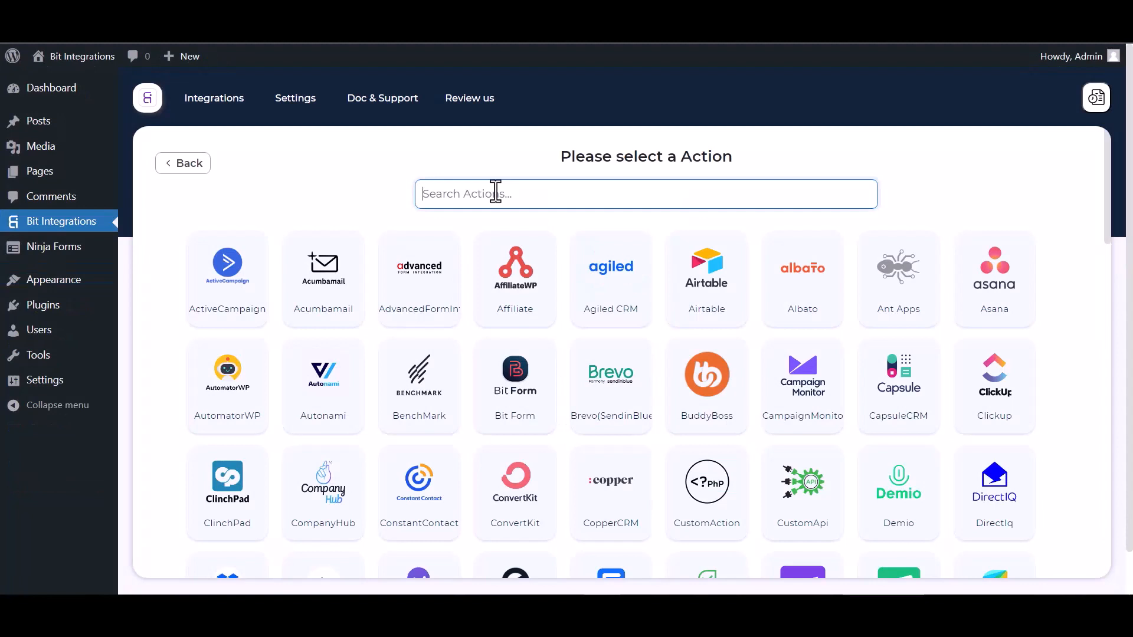
Select Albato as the action and open the linked Albato dashboard to get a webhook.
{"action": "type", "text": "al"}
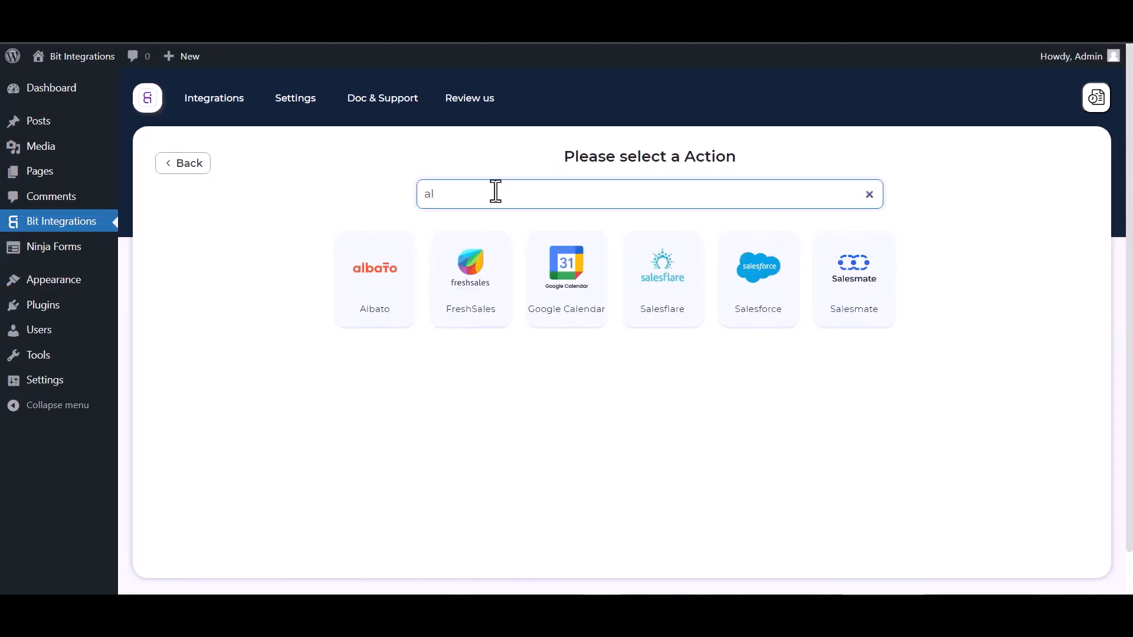
{"action": "left_click", "coordinate": [372, 259]}
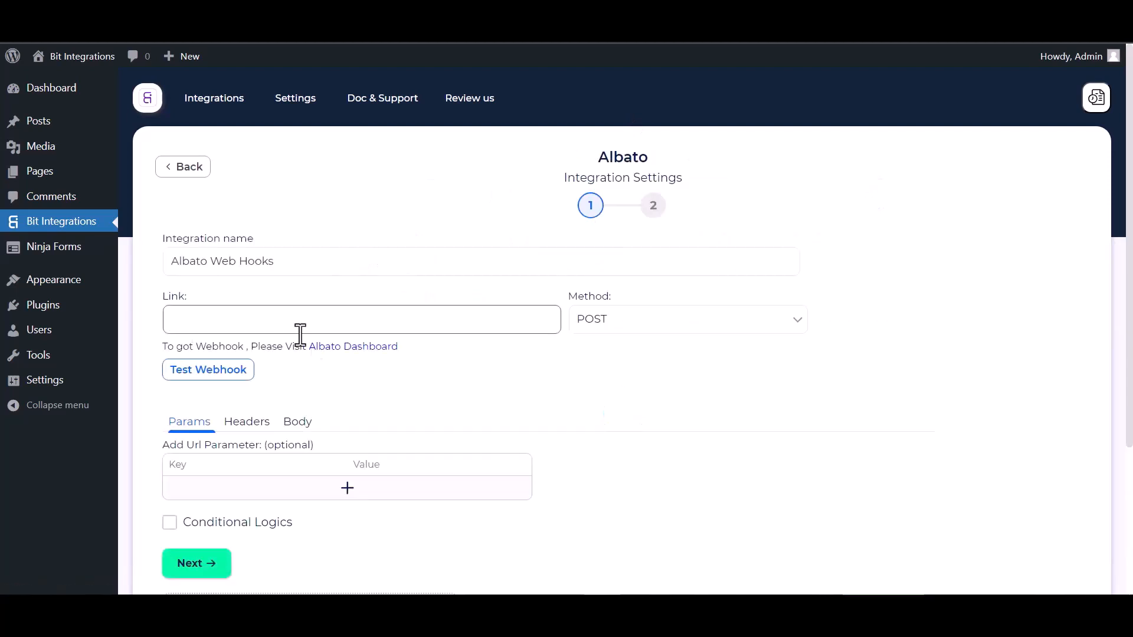
{"action": "left_click", "coordinate": [343, 354]}
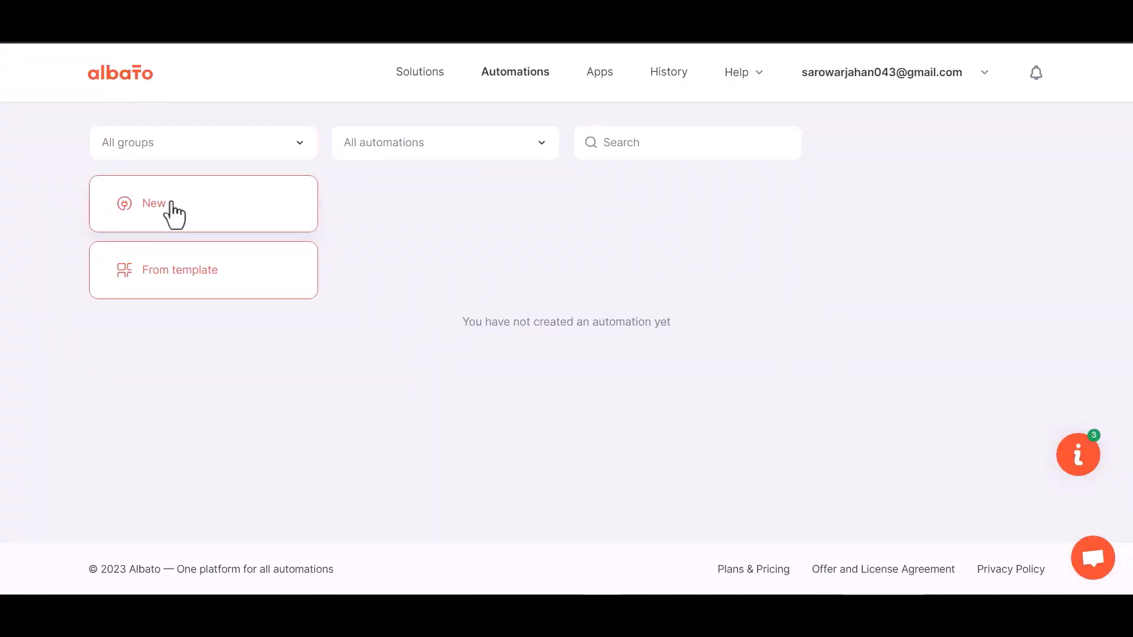
Create a new automation in Albato and choose Webhook as the app of its trigger.
{"action": "left_click", "coordinate": [175, 215]}
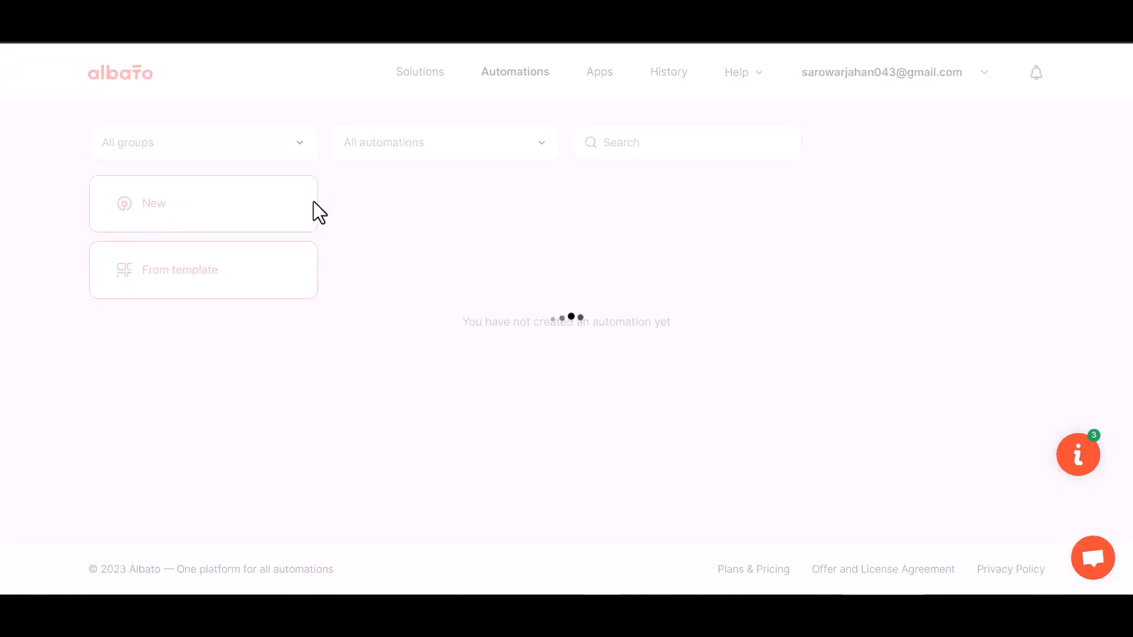
{"action": "left_click", "coordinate": [826, 319]}
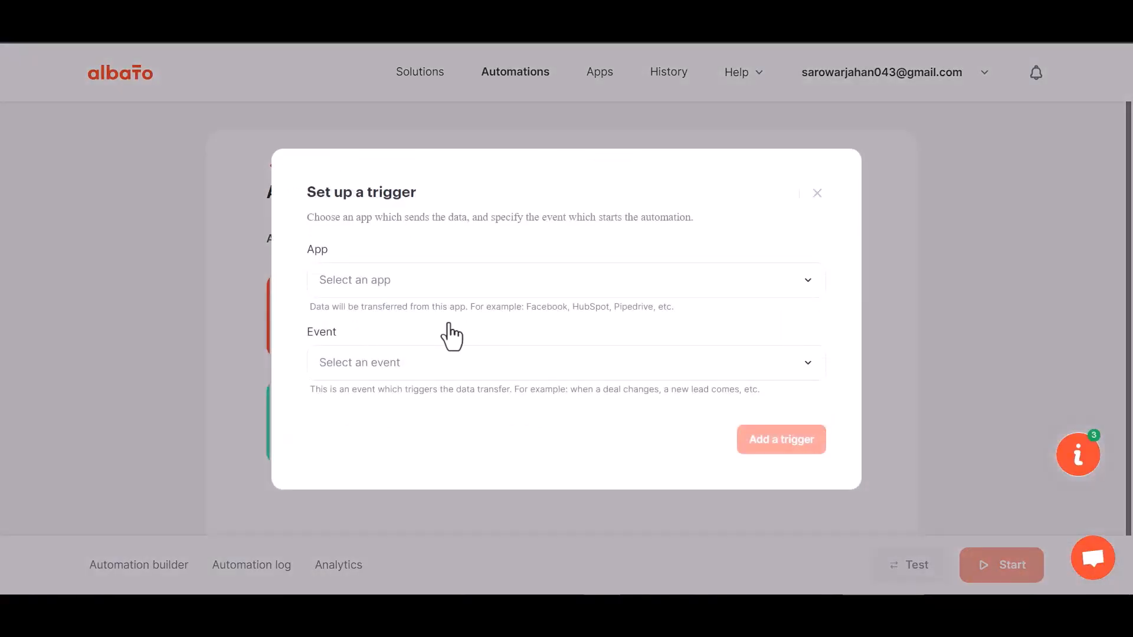
{"action": "left_click", "coordinate": [388, 298]}
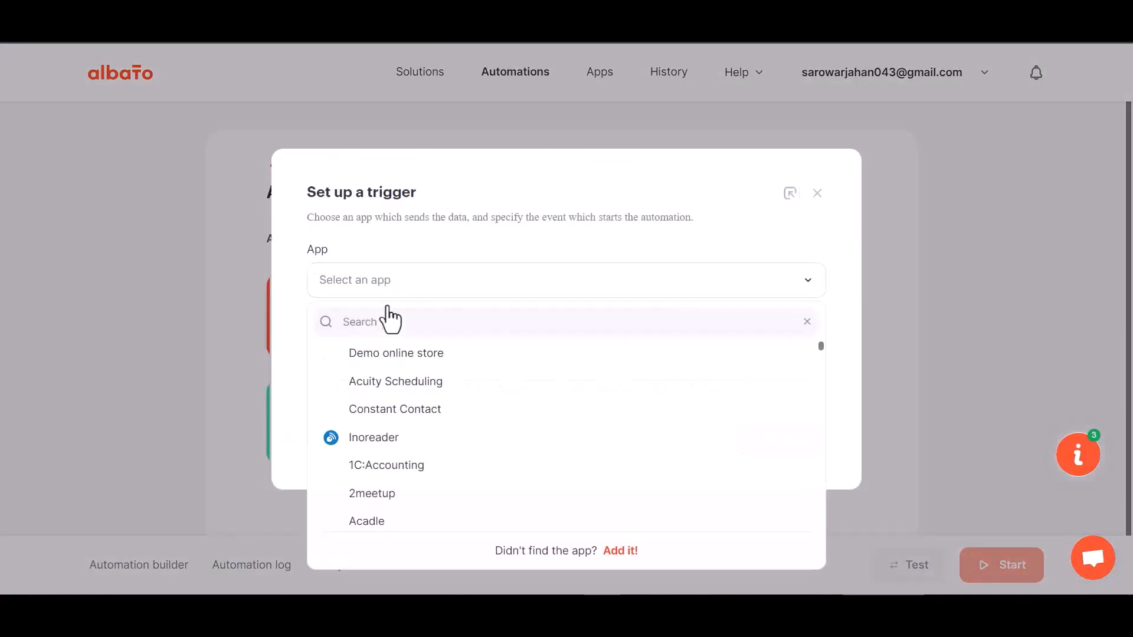
{"action": "type", "text": "web"}
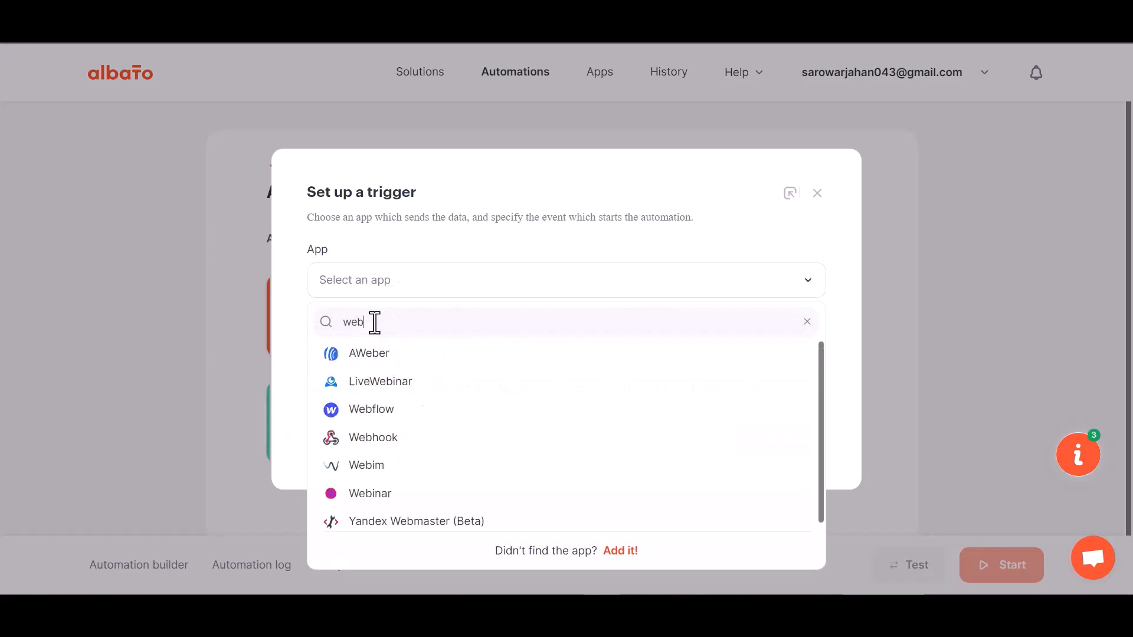
{"action": "type", "text": "h"}
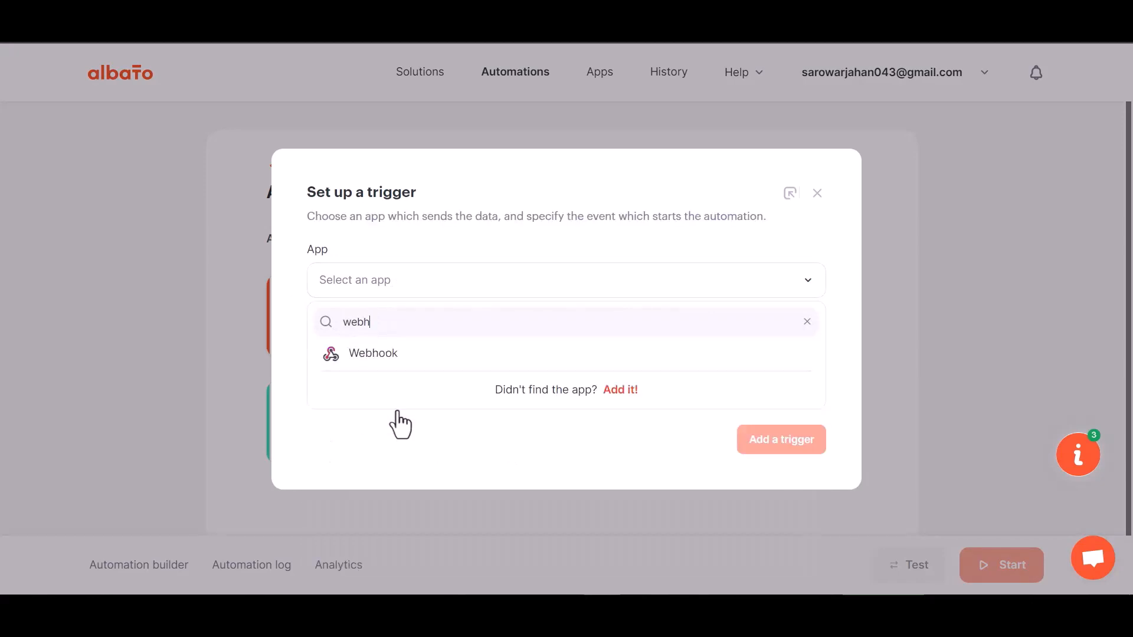
{"action": "left_click", "coordinate": [399, 369]}
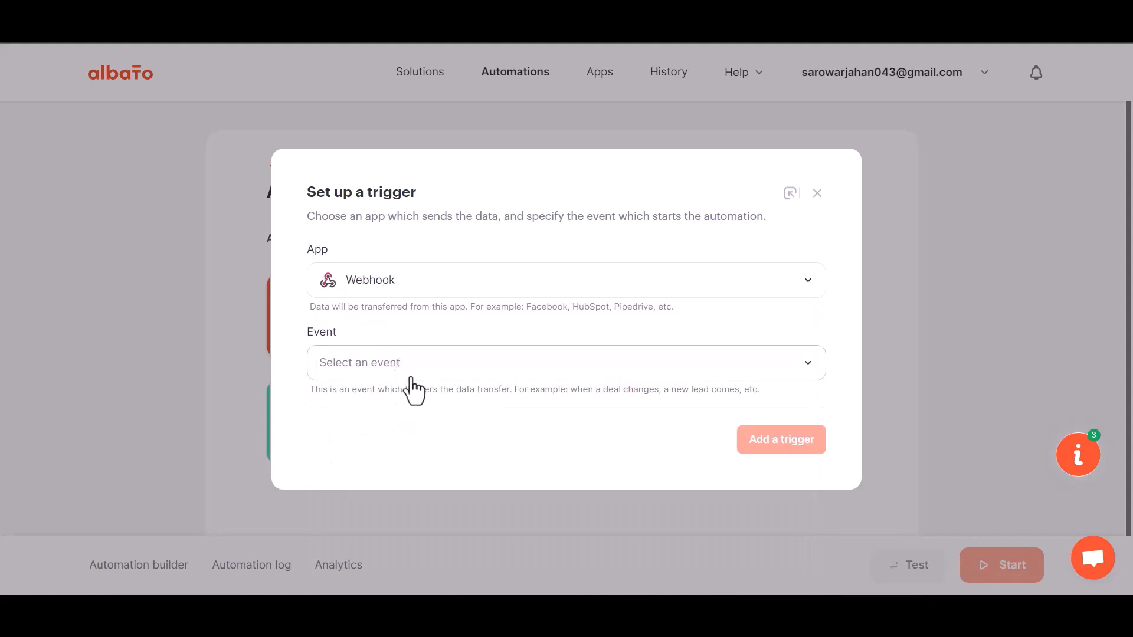
Add the trigger with the Incoming webhook event and the My Account Webhook connection.
{"action": "left_click", "coordinate": [388, 366]}
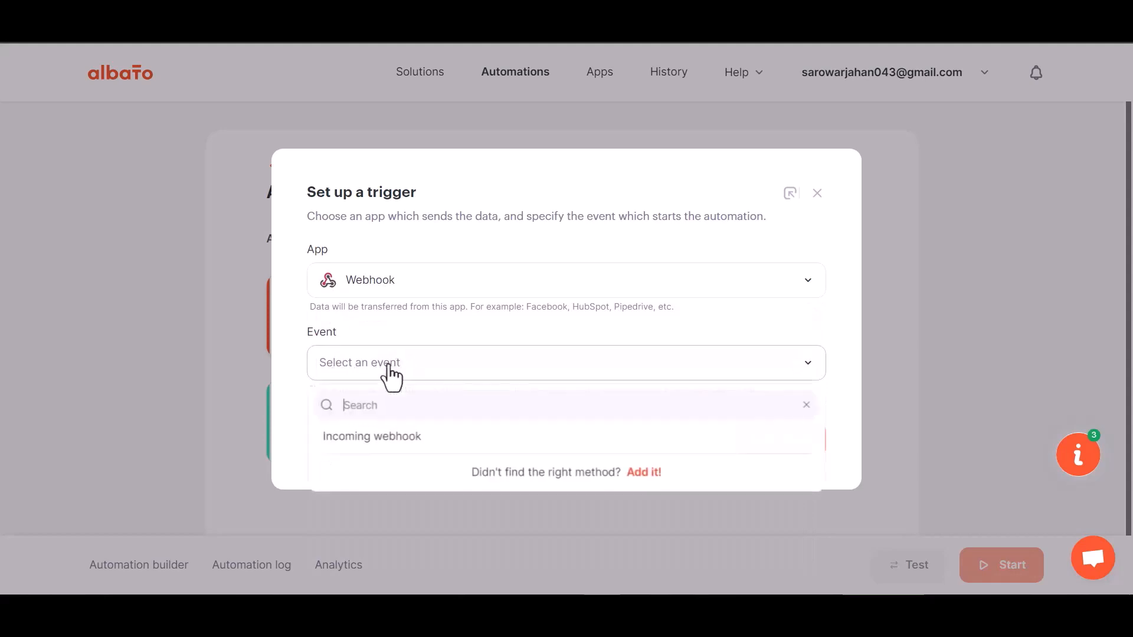
{"action": "left_click", "coordinate": [383, 436]}
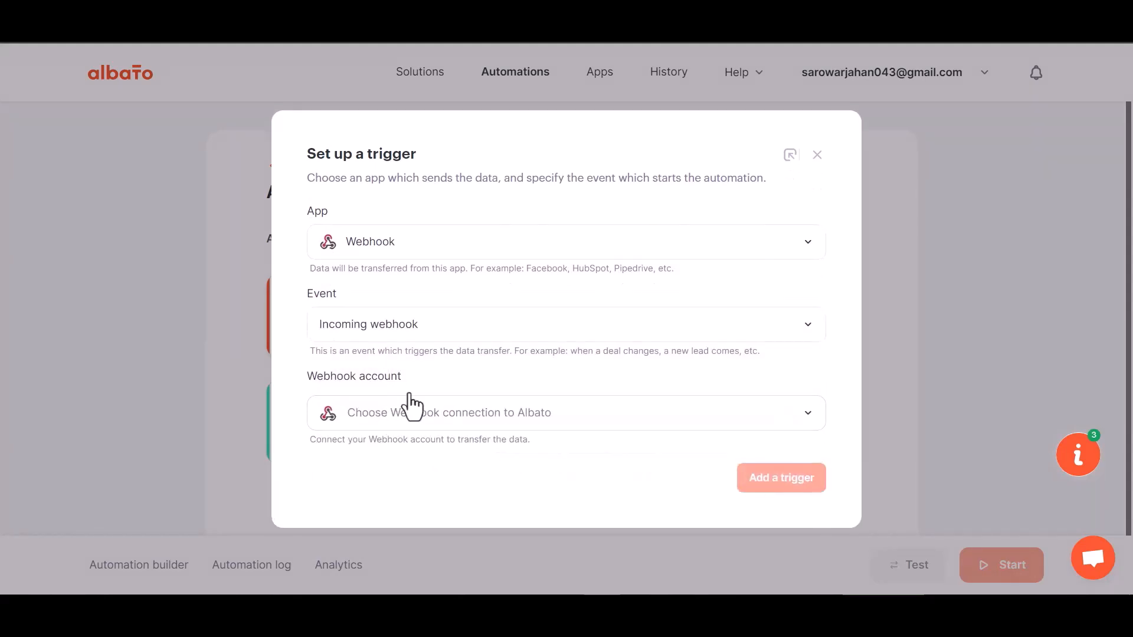
{"action": "left_click", "coordinate": [404, 416]}
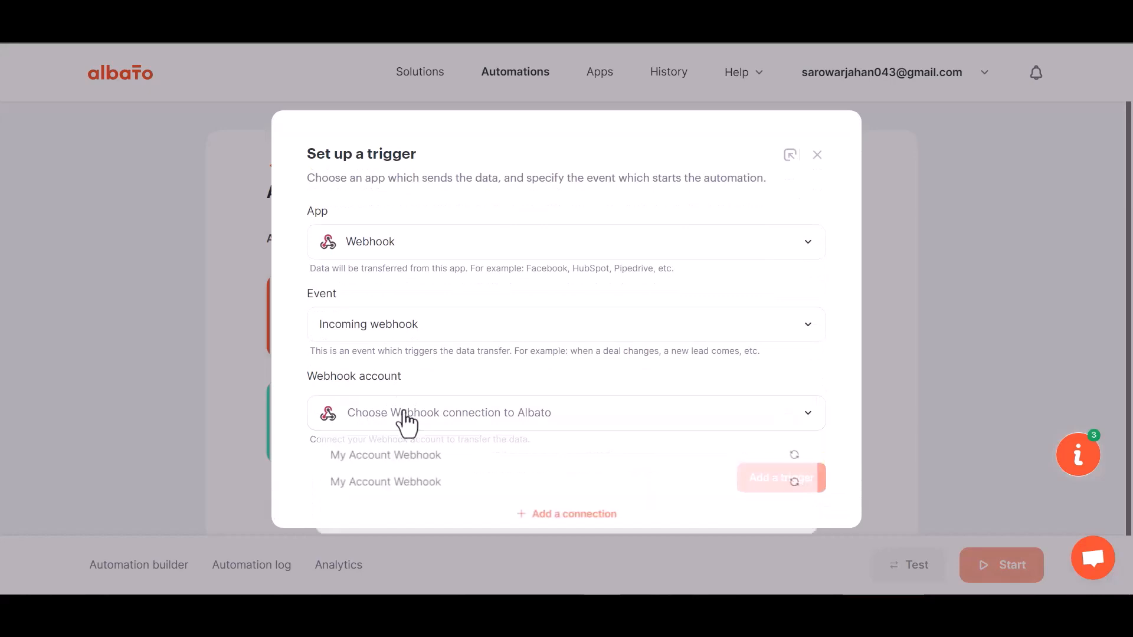
{"action": "left_click", "coordinate": [410, 460]}
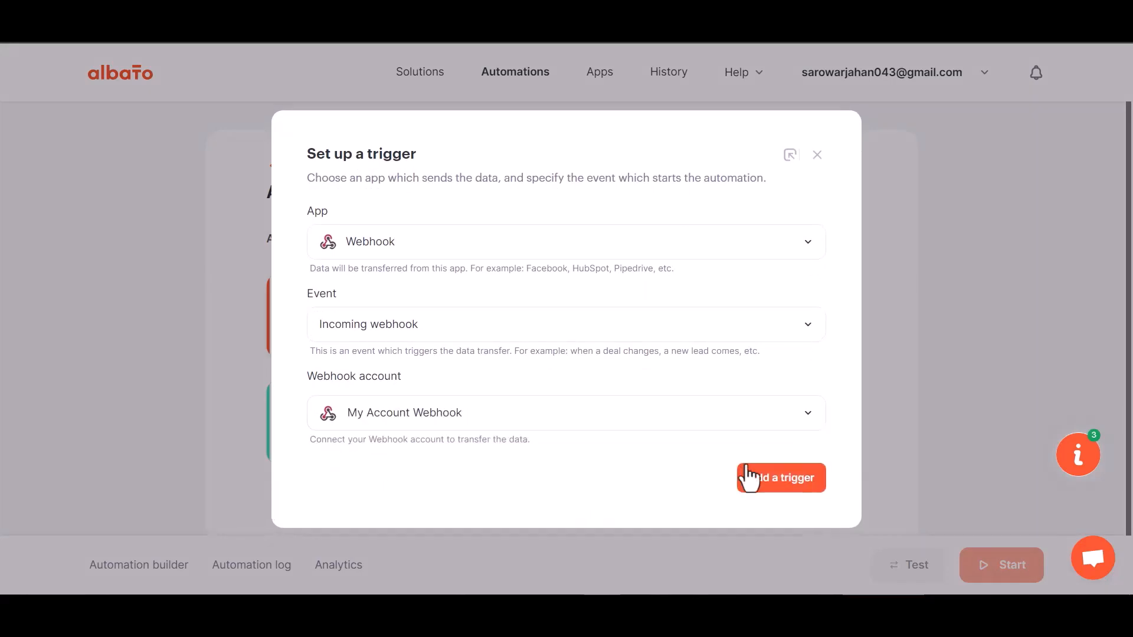
{"action": "left_click", "coordinate": [760, 486]}
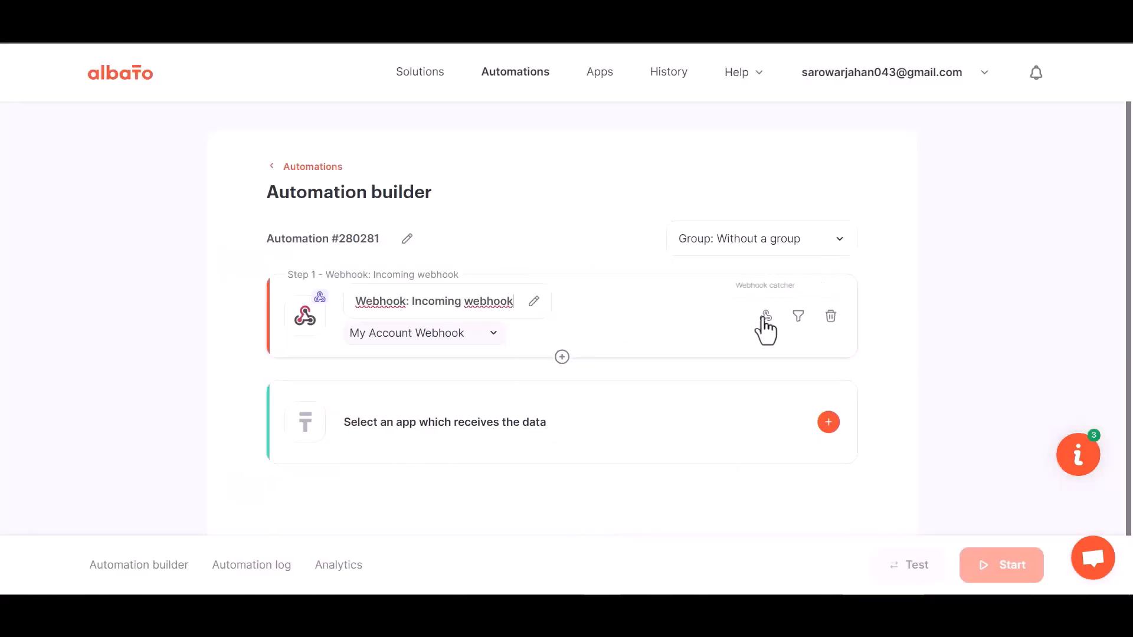
Copy the generated URL from the trigger's webhook catcher and start waiting for the webhook.
{"action": "left_click", "coordinate": [765, 319]}
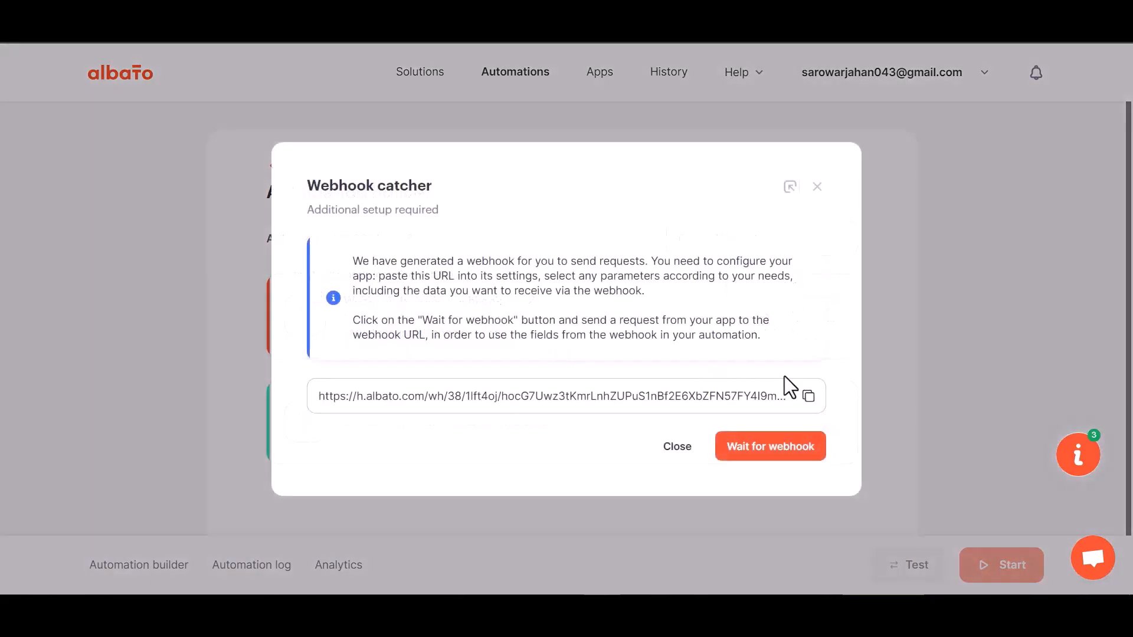
{"action": "left_click", "coordinate": [809, 397]}
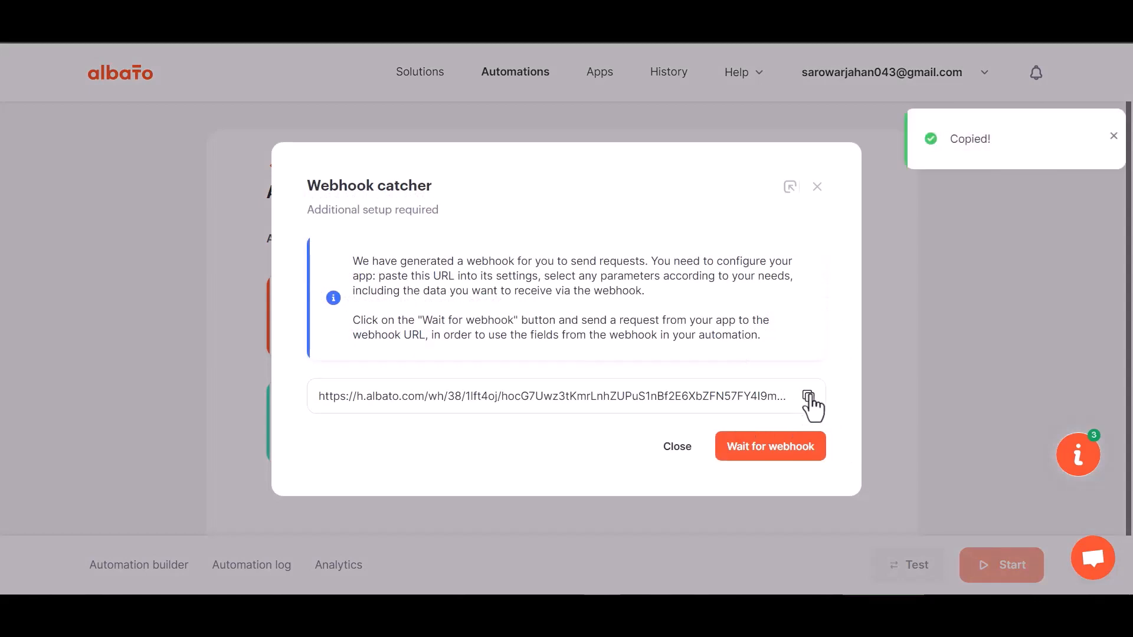
{"action": "left_click", "coordinate": [766, 455]}
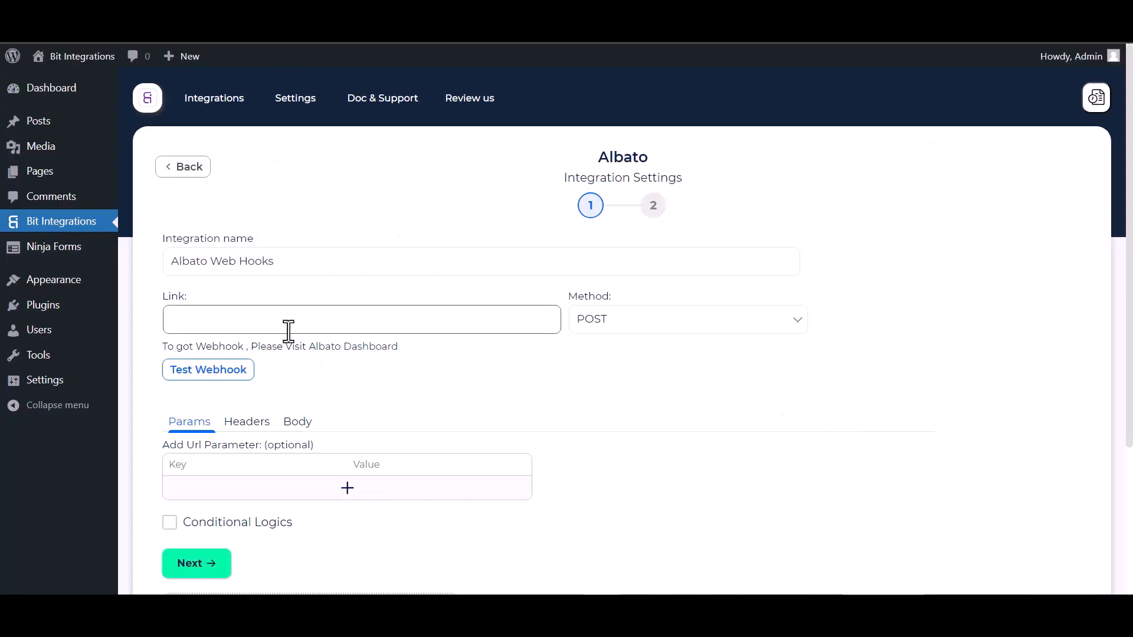
Switch to Bit Integrations and paste the copied webhook URL as the link of the Albato integration.
{"action": "left_click", "coordinate": [272, 329]}
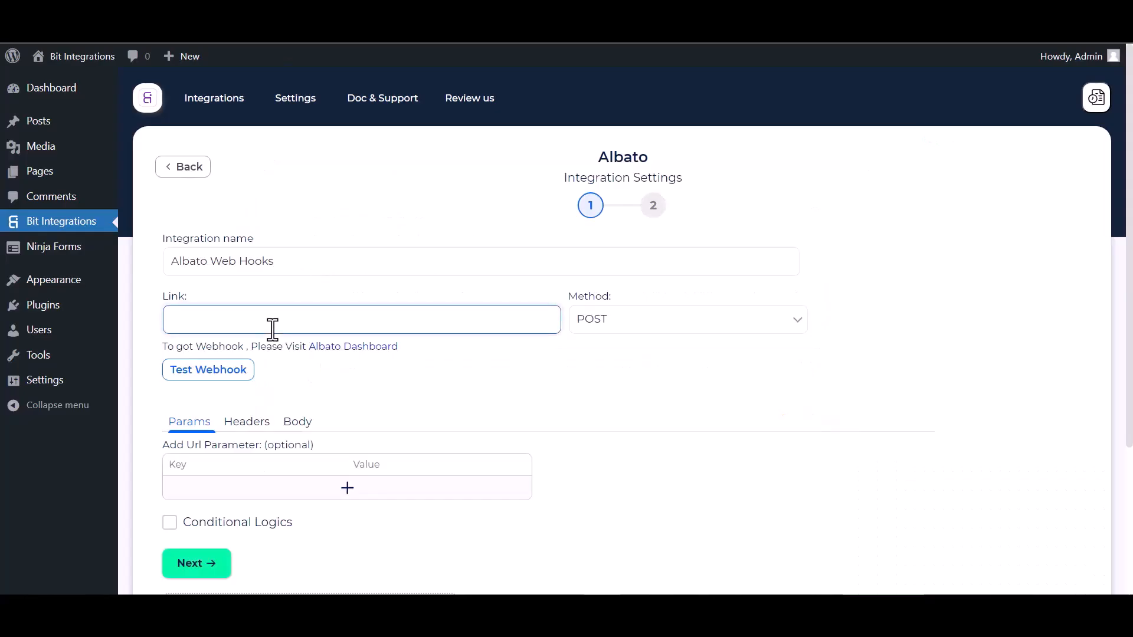
{"action": "key", "text": "ctrl+v"}
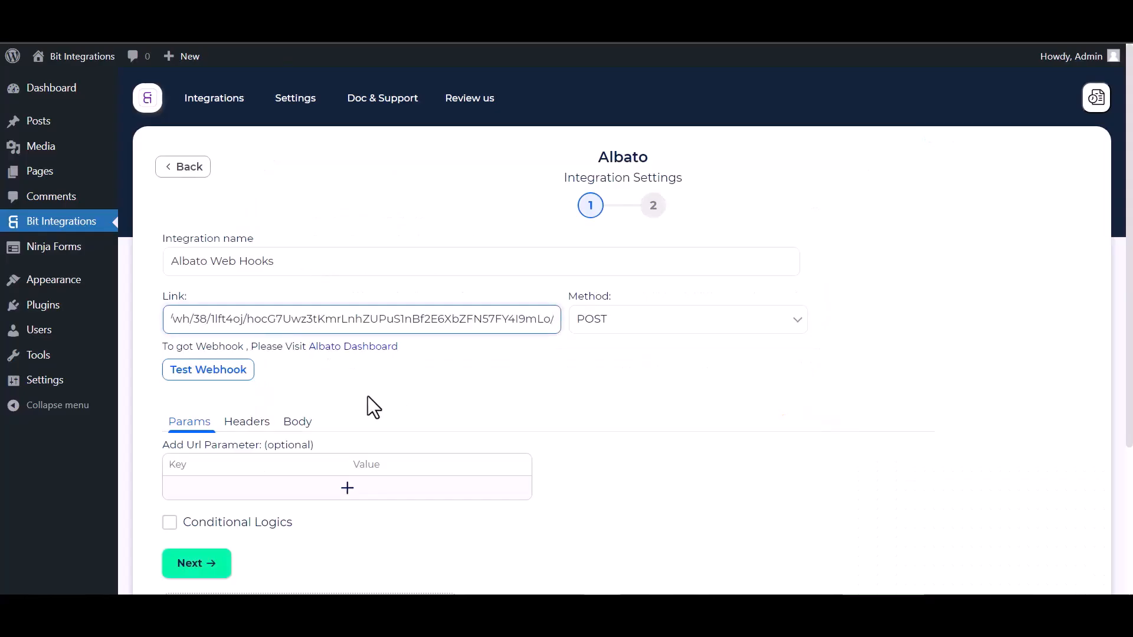
Set the request body to send all data with content type application/json, and test the webhook.
{"action": "left_click", "coordinate": [297, 424]}
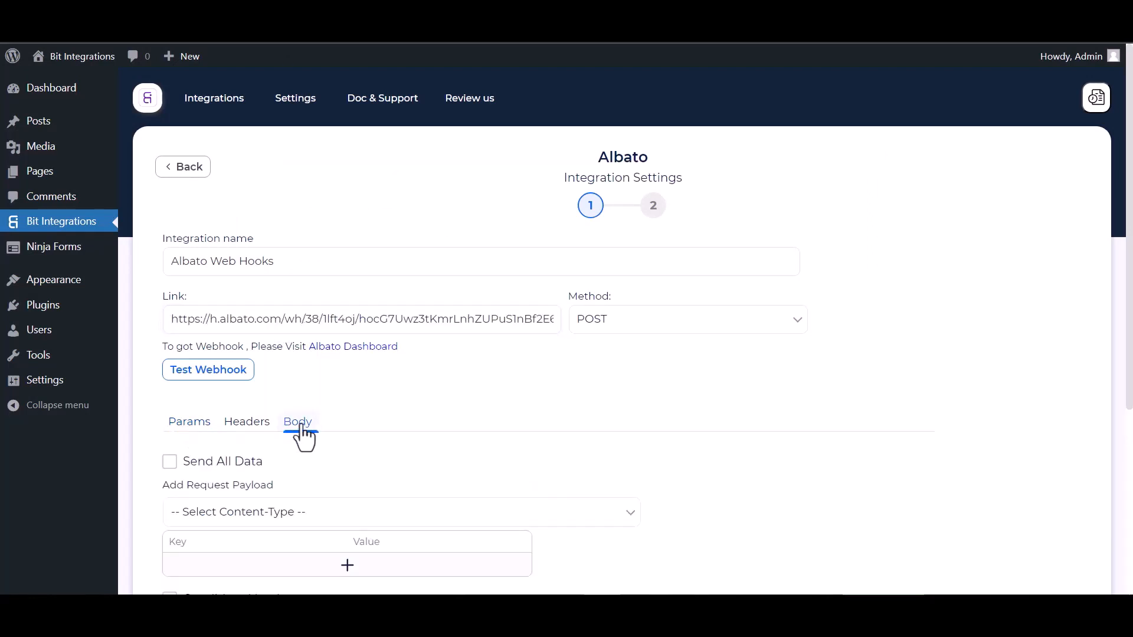
{"action": "left_click", "coordinate": [197, 462]}
{"action": "scroll", "coordinate": [268, 469], "scroll_direction": "down", "scroll_amount": 3}
{"action": "left_click", "coordinate": [310, 374]}
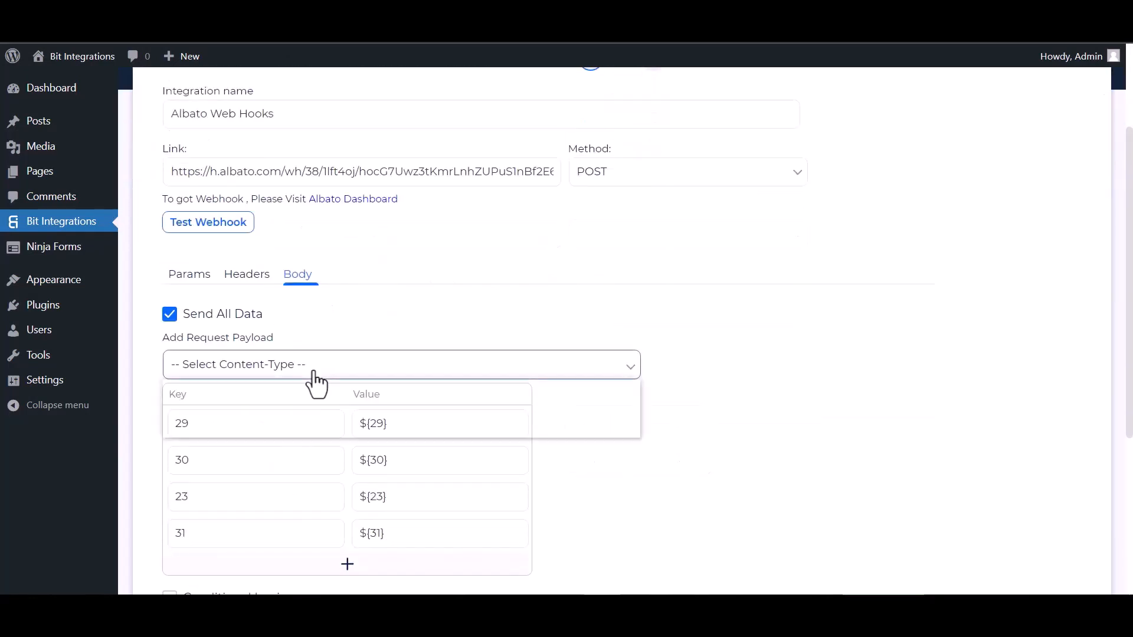
{"action": "left_click", "coordinate": [235, 404]}
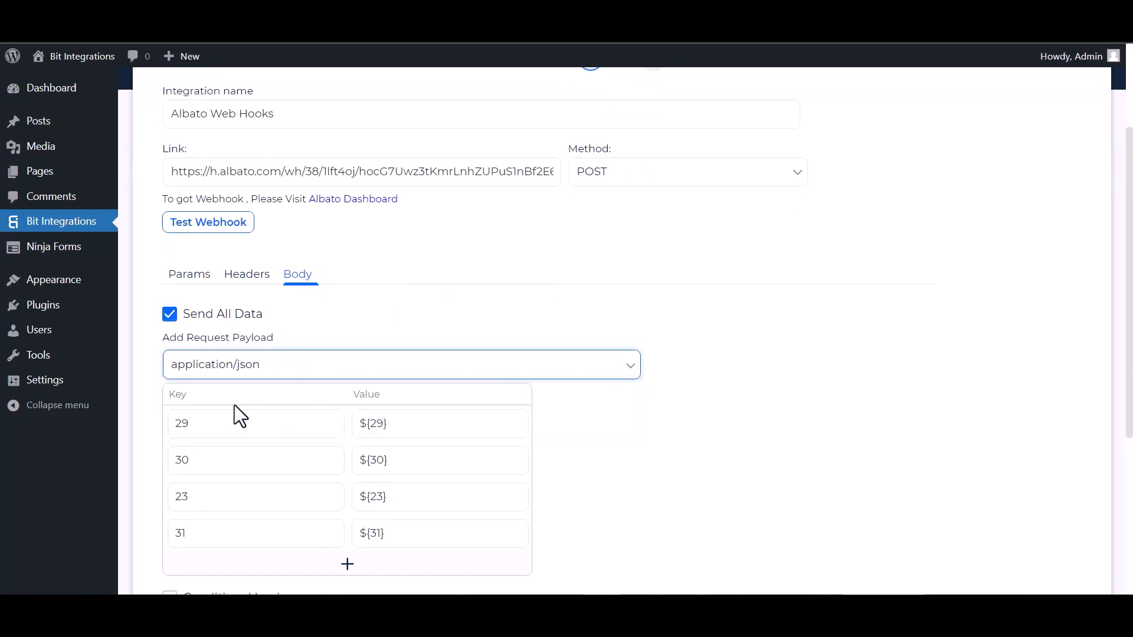
{"action": "scroll", "coordinate": [274, 289], "scroll_direction": "up", "scroll_amount": 2}
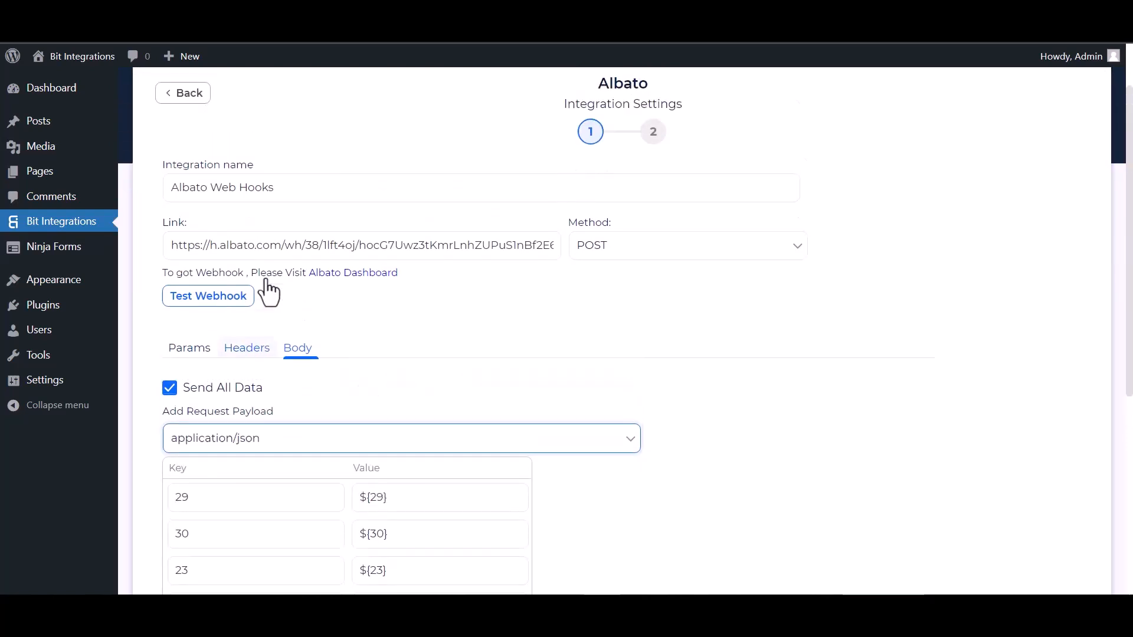
{"action": "left_click", "coordinate": [216, 298]}
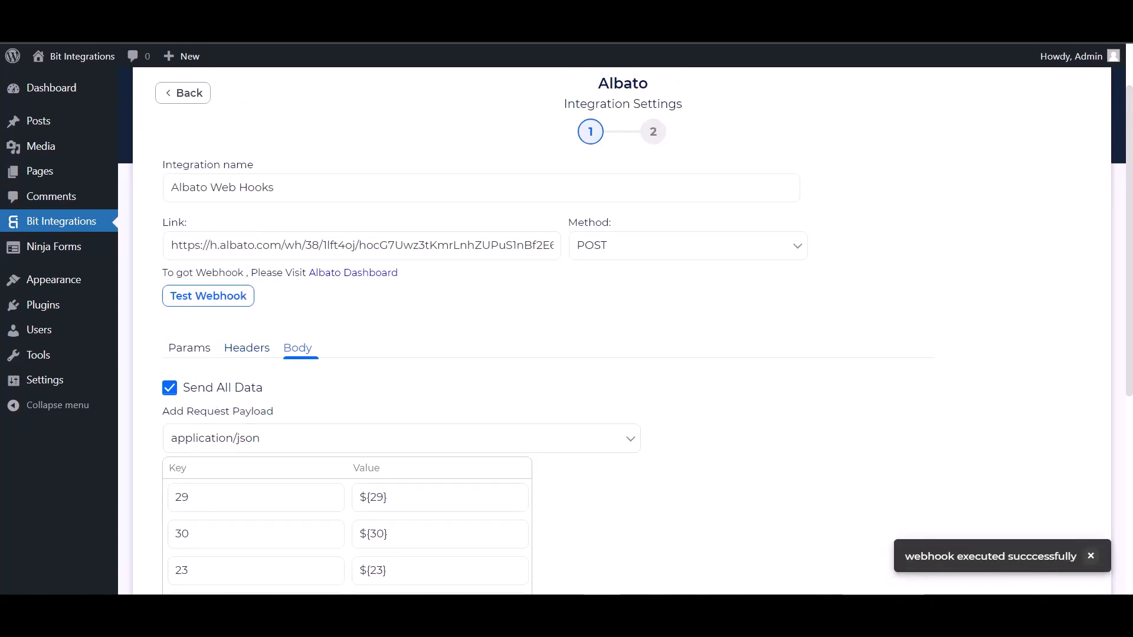
{"action": "scroll", "coordinate": [172, 384], "scroll_direction": "down", "scroll_amount": 5}
{"action": "left_click", "coordinate": [170, 378]}
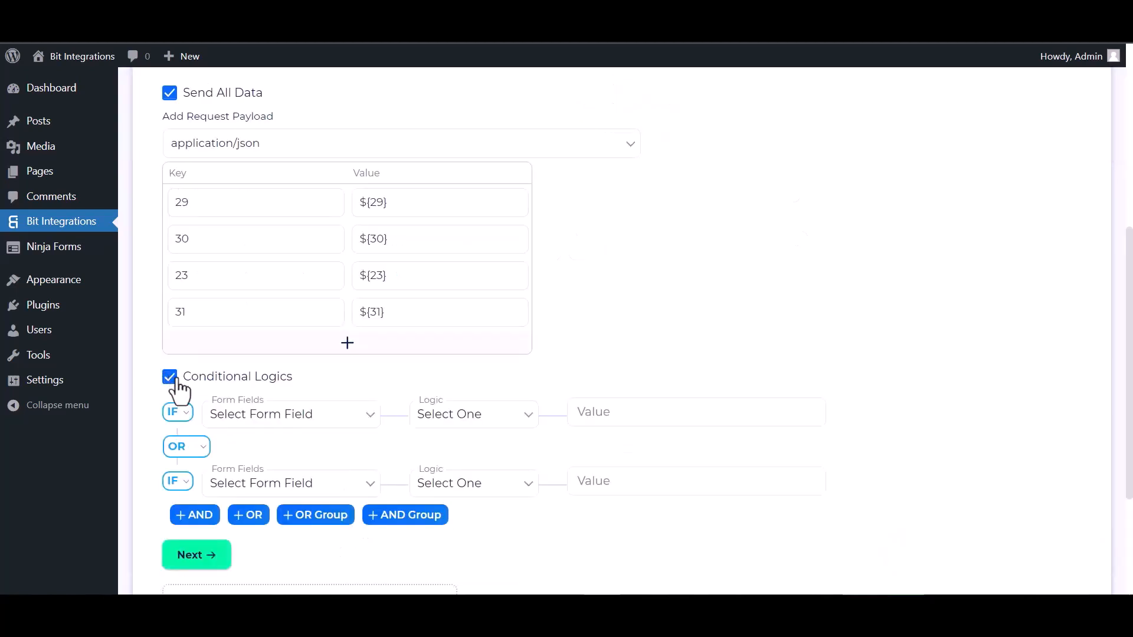
{"action": "scroll", "coordinate": [303, 443], "scroll_direction": "down", "scroll_amount": 2}
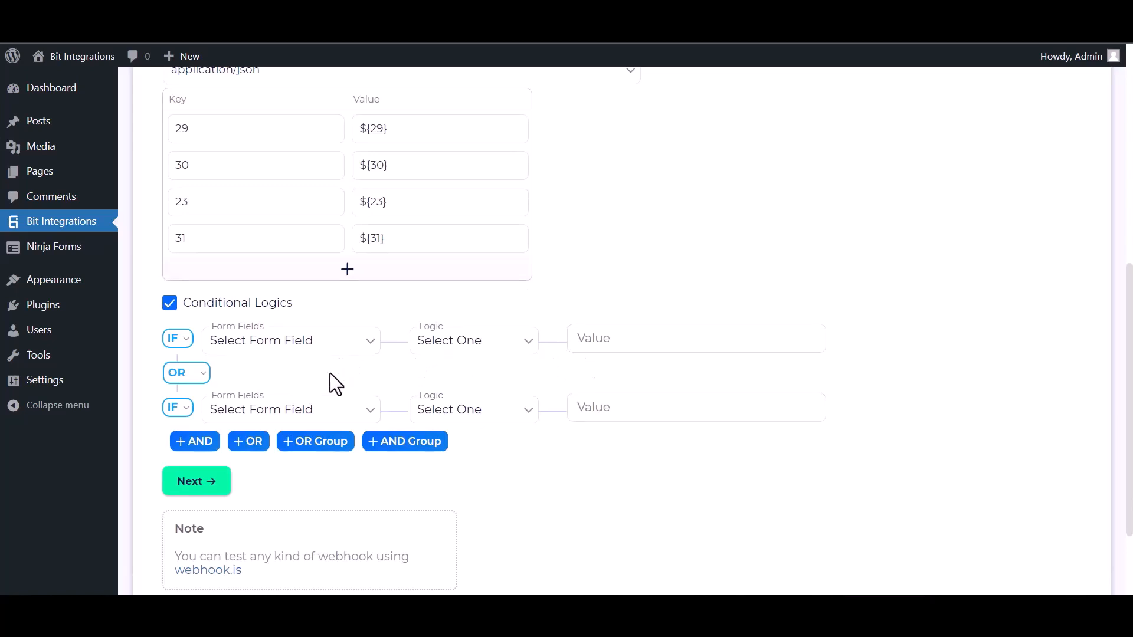
{"action": "left_click", "coordinate": [170, 303]}
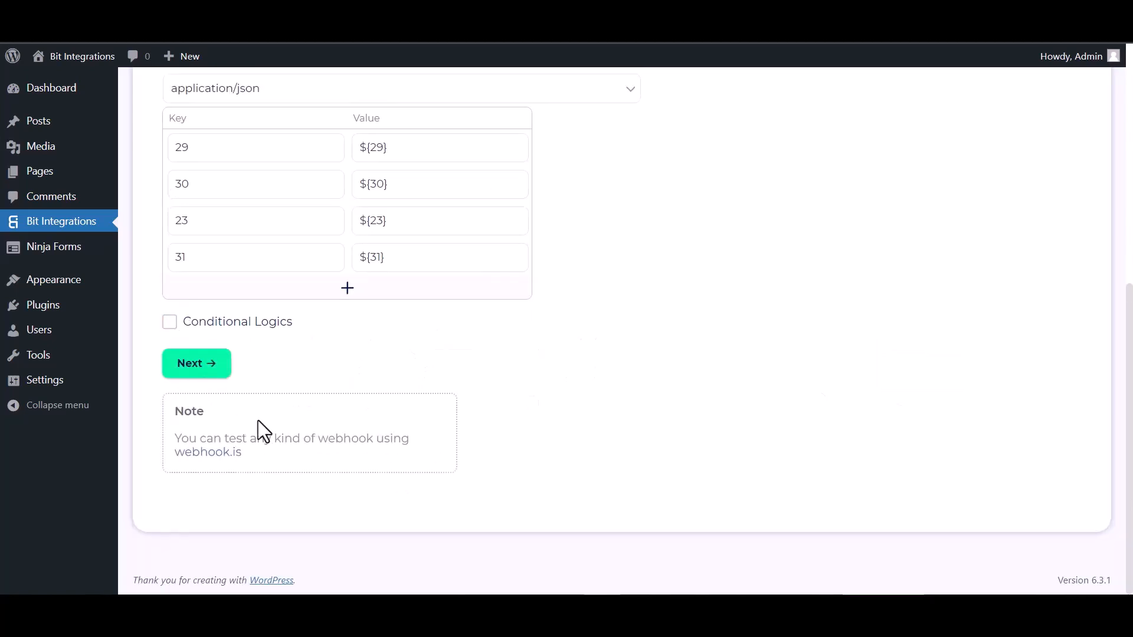
Proceed to the final stage of the Albato integration settings, then finish and save the integration.
{"action": "left_click", "coordinate": [203, 376]}
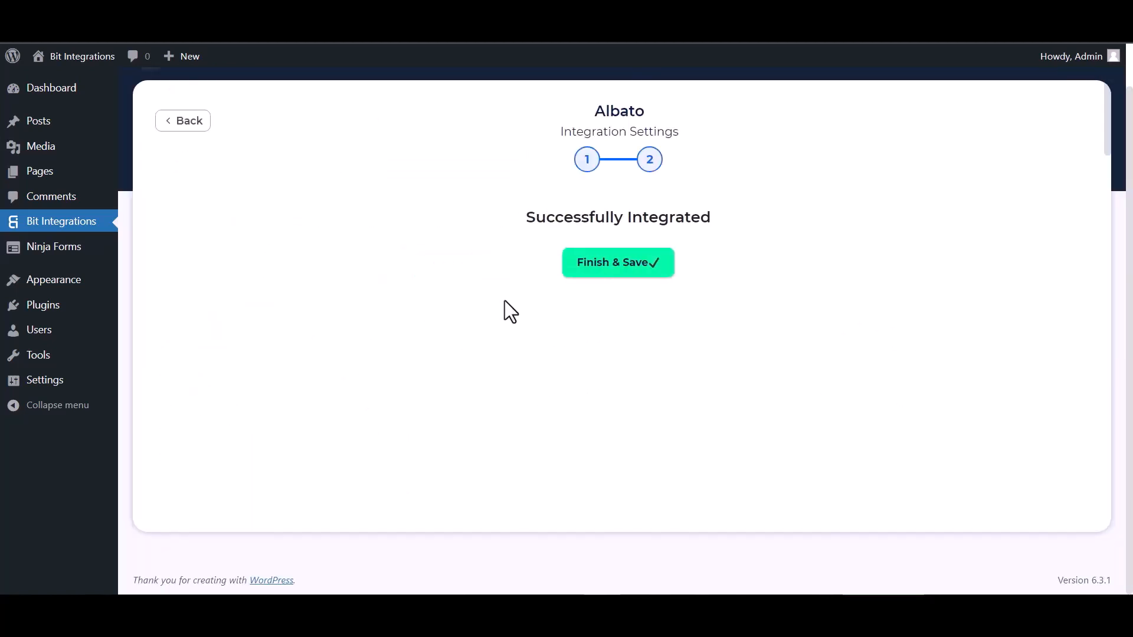
{"action": "left_click", "coordinate": [588, 267]}
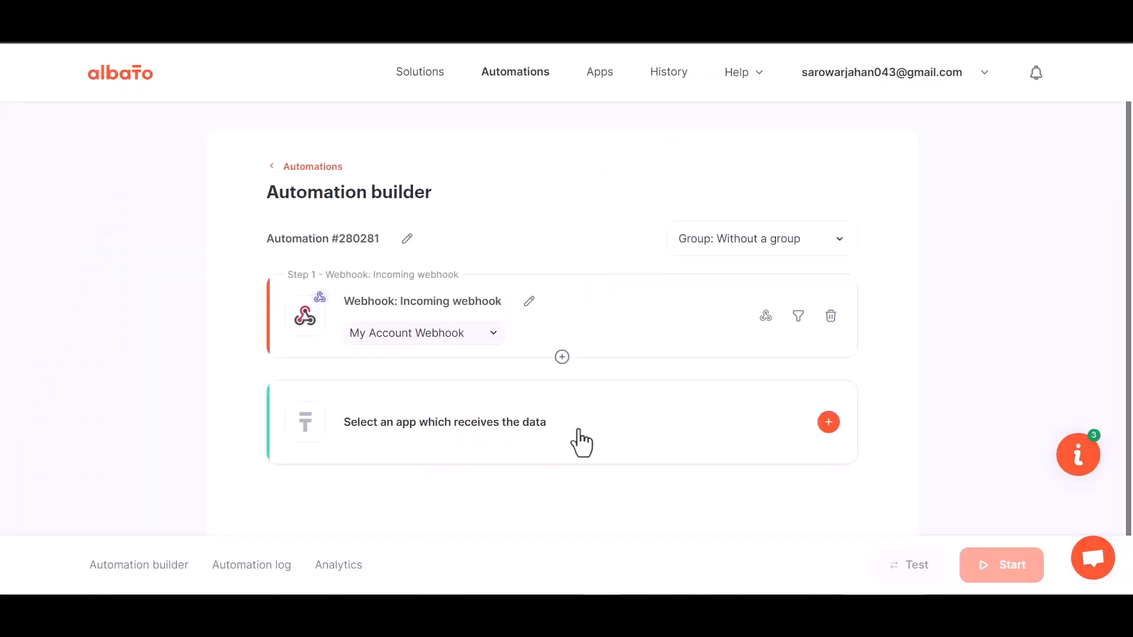
Set up a receiving action with MailChimp as the app and Add subscriber to the list as the action.
{"action": "left_click", "coordinate": [579, 443]}
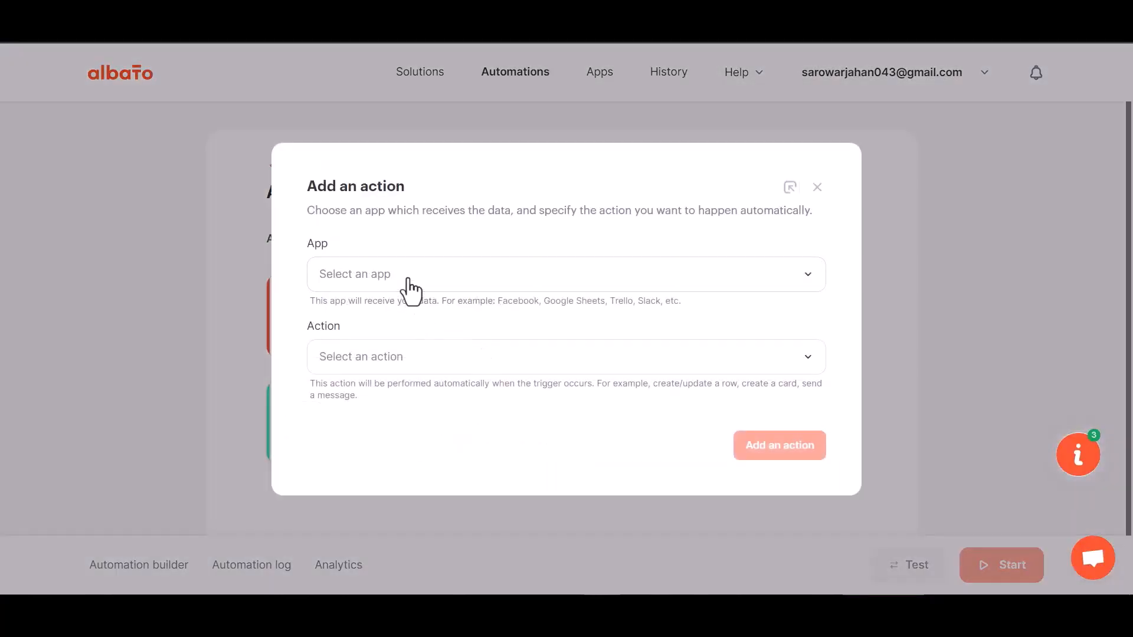
{"action": "left_click", "coordinate": [380, 284]}
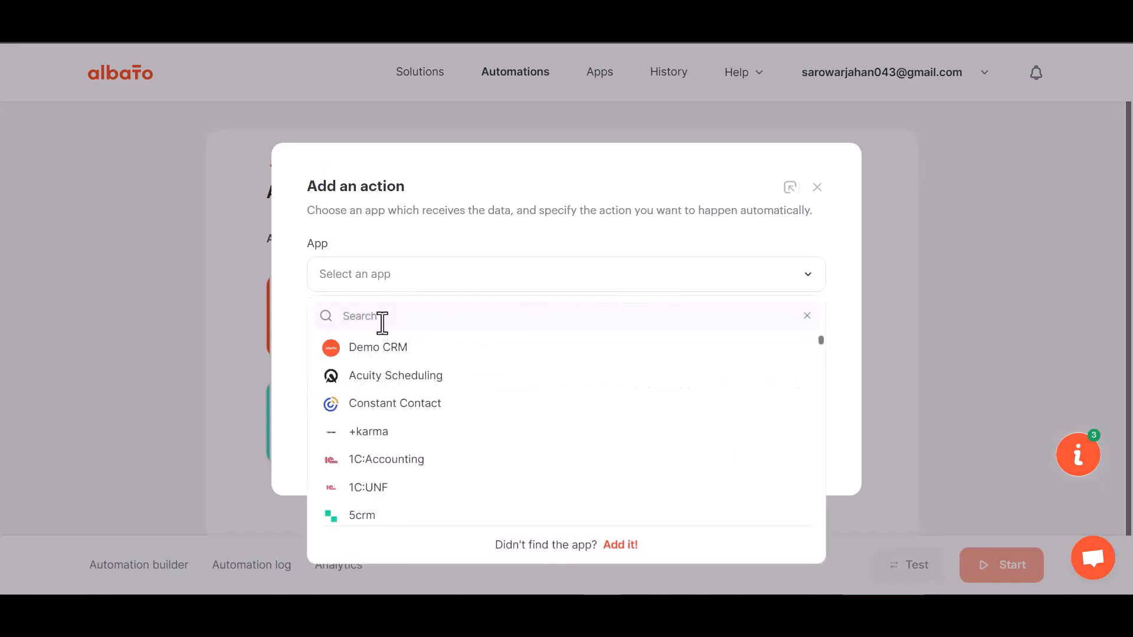
{"action": "type", "text": "mail"}
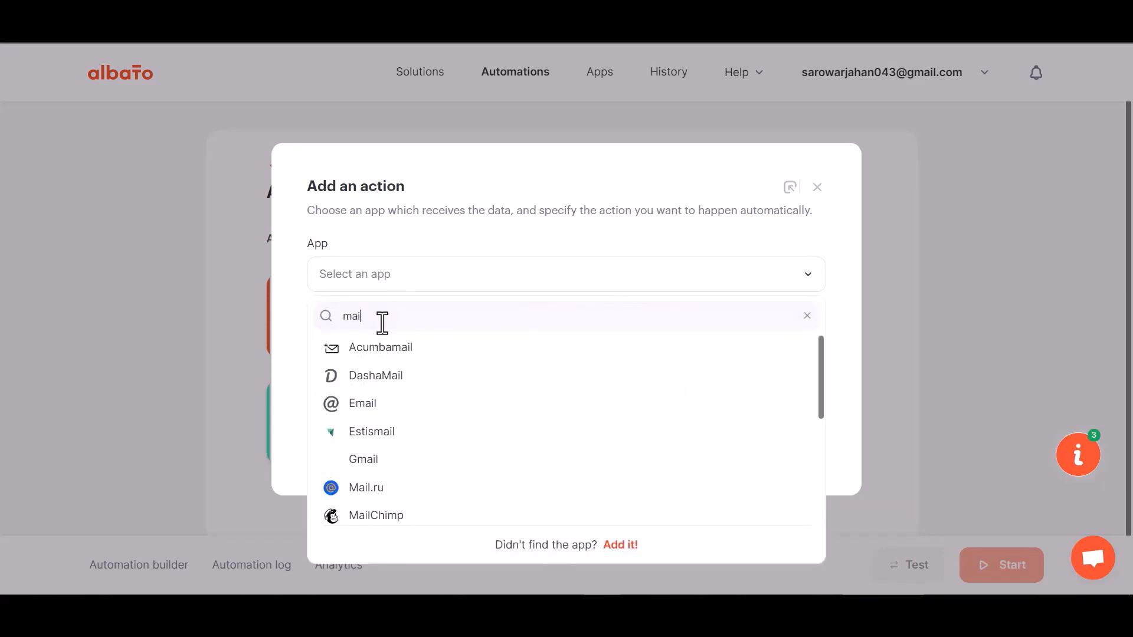
{"action": "type", "text": "c"}
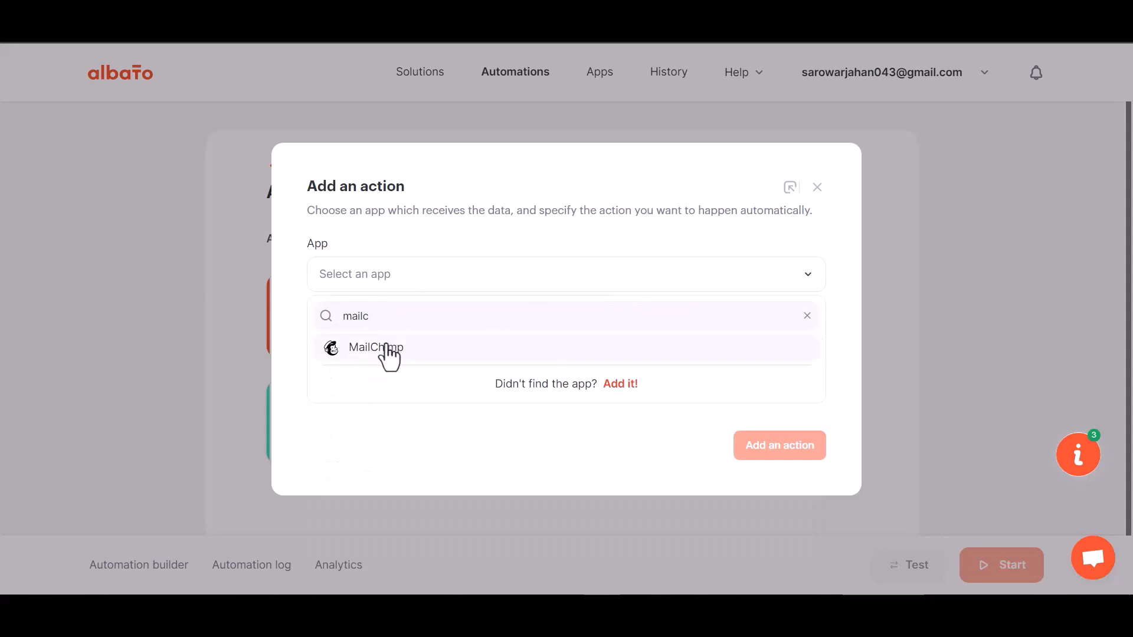
{"action": "left_click", "coordinate": [387, 348]}
{"action": "left_click", "coordinate": [405, 369]}
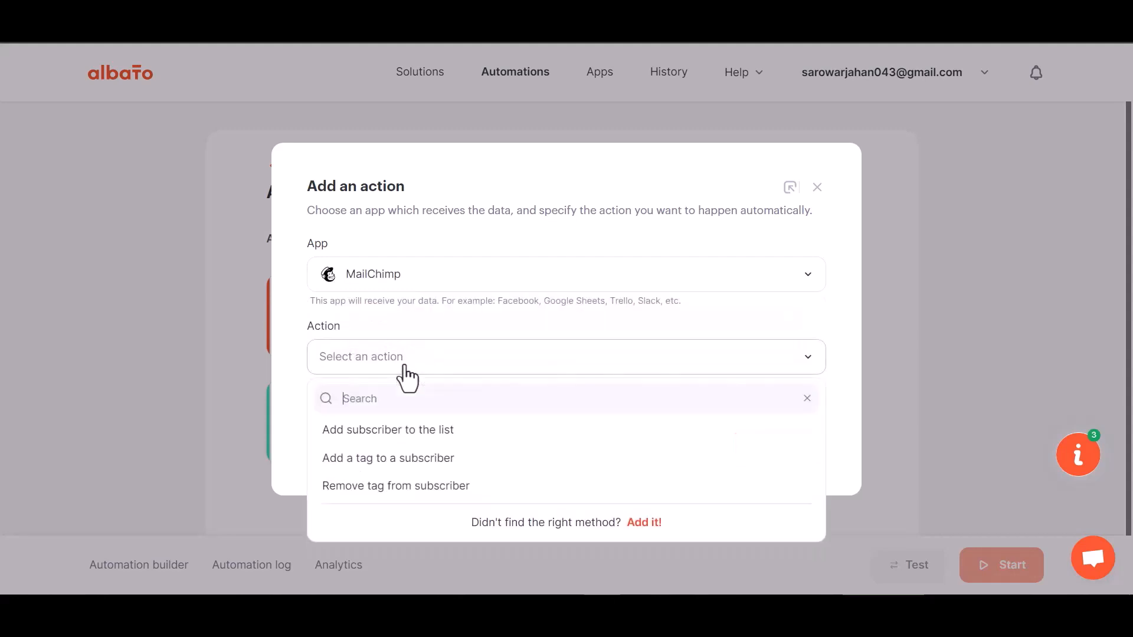
{"action": "left_click", "coordinate": [432, 435]}
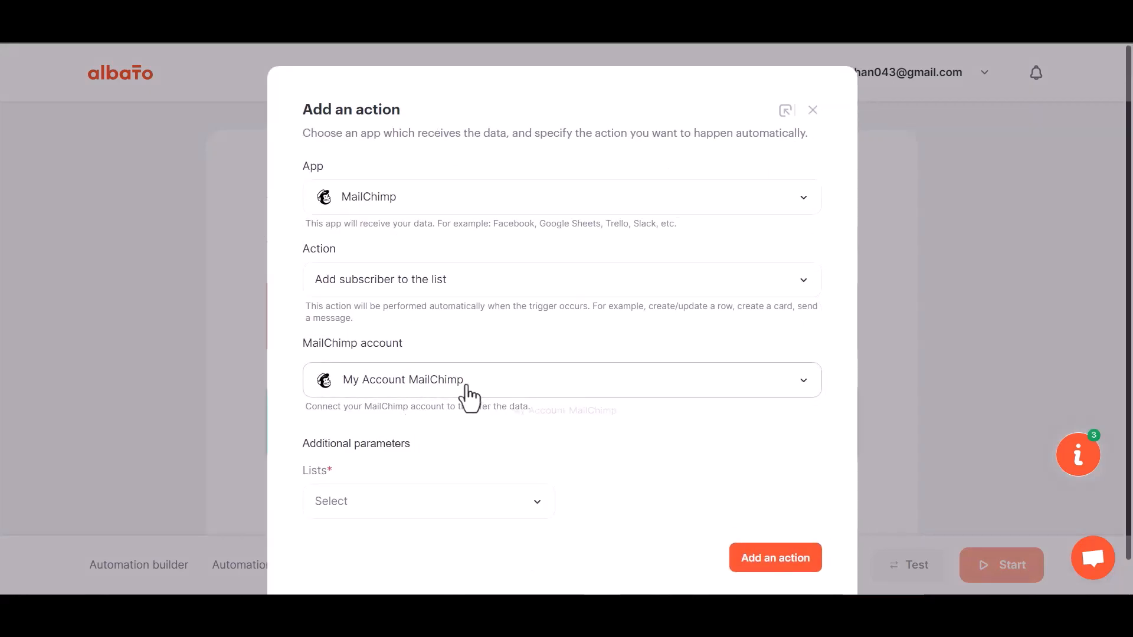
Connect a MailChimp account by logging in with the account username and password and authorizing Albato's access.
{"action": "left_click", "coordinate": [422, 387]}
{"action": "left_click", "coordinate": [544, 430]}
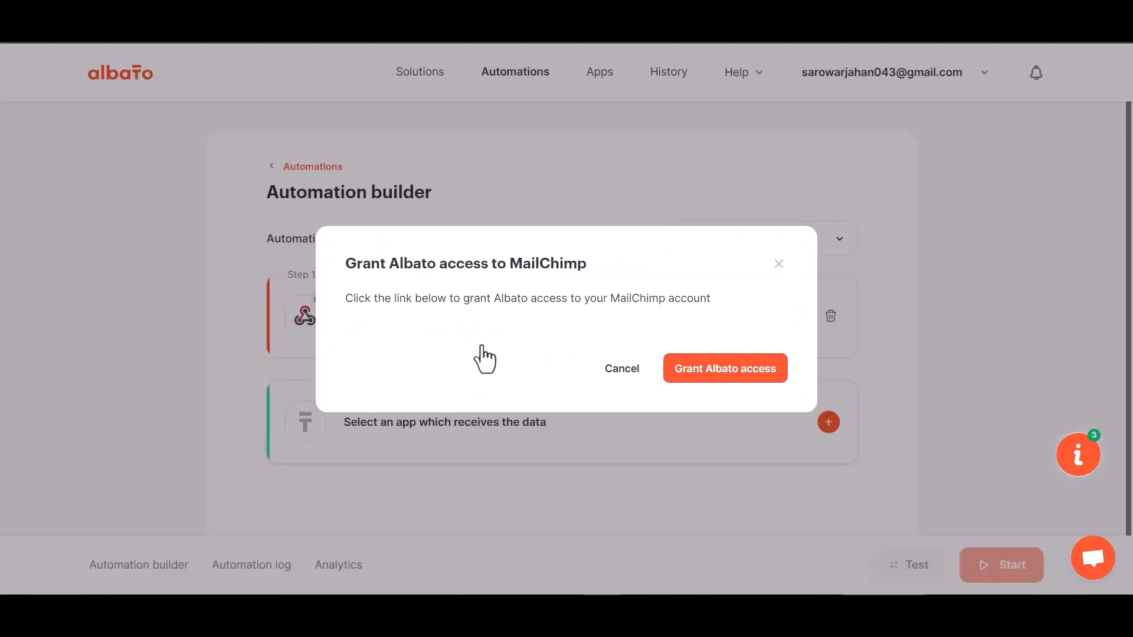
{"action": "left_click", "coordinate": [708, 369]}
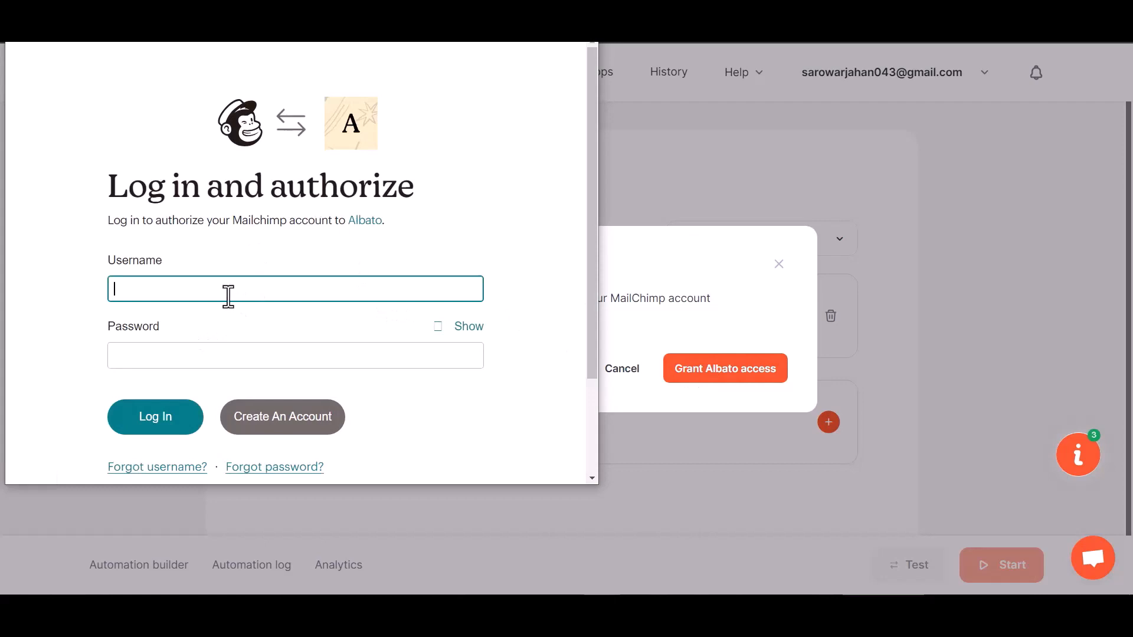
{"action": "left_click", "coordinate": [160, 427]}
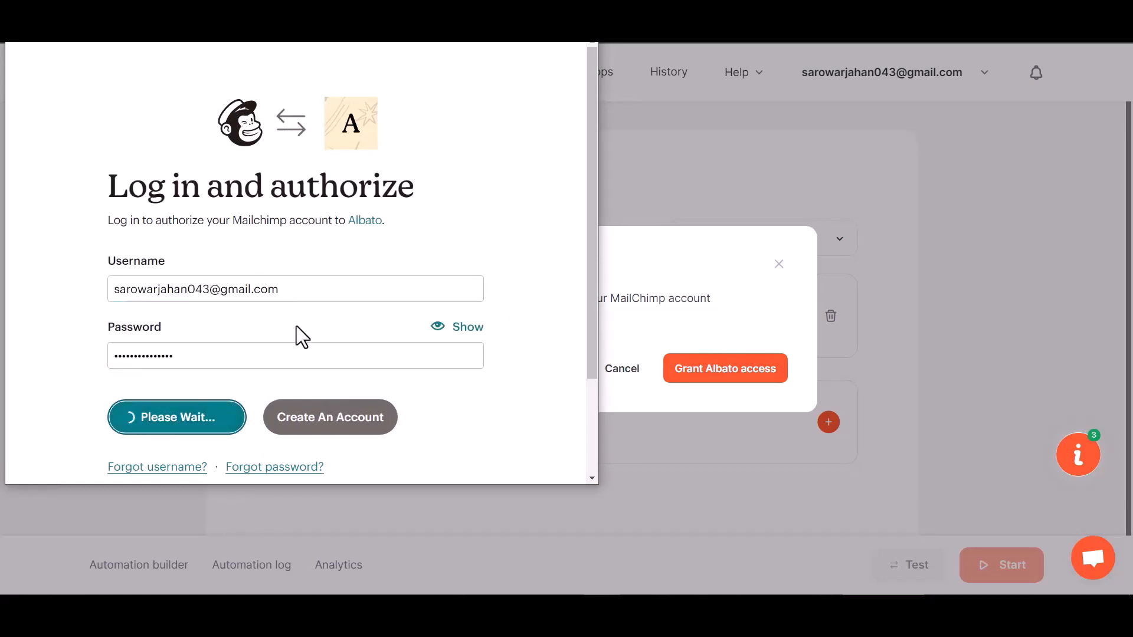
{"action": "scroll", "coordinate": [297, 326], "scroll_direction": "down", "scroll_amount": 3}
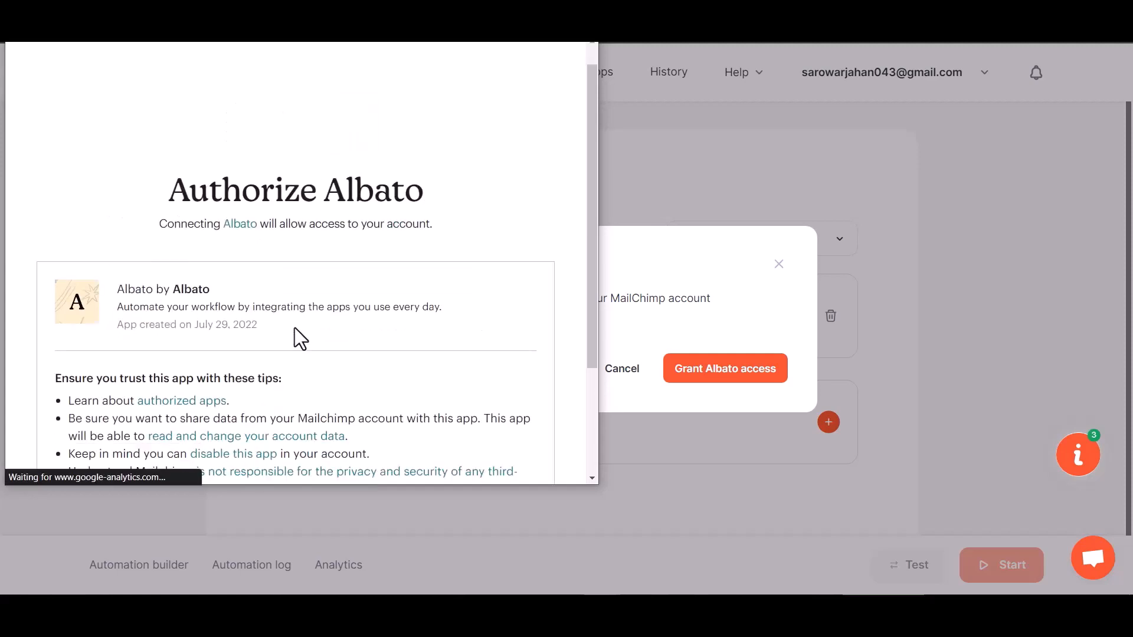
{"action": "left_click", "coordinate": [76, 435]}
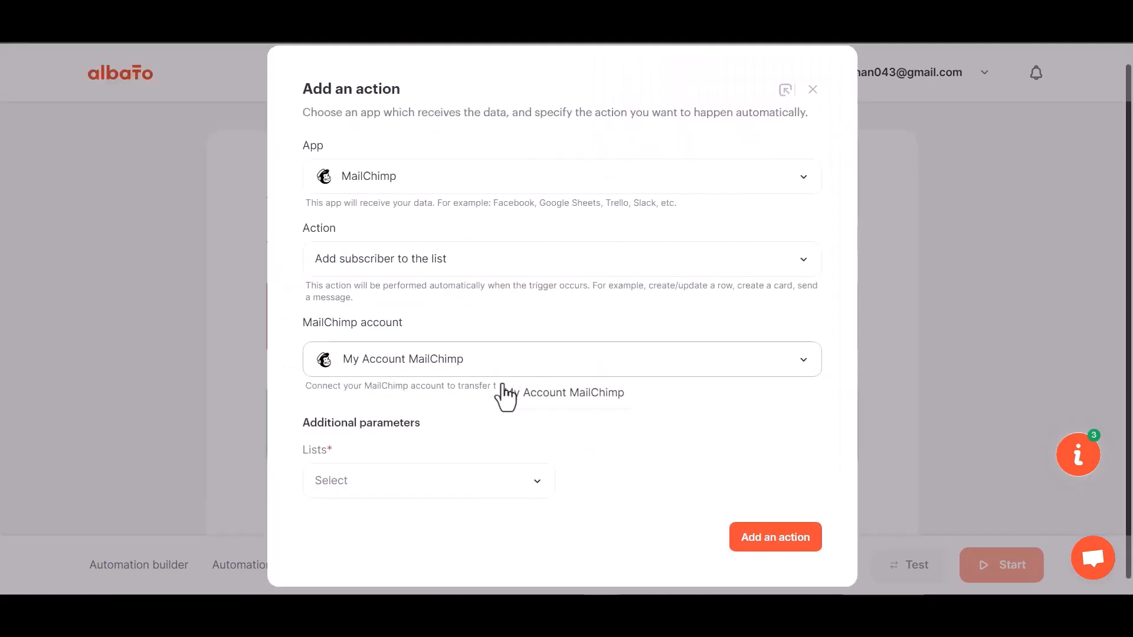
Select the available MailChimp list as the Lists parameter and add the action to the automation.
{"action": "scroll", "coordinate": [506, 397], "scroll_direction": "down", "scroll_amount": 1}
{"action": "left_click", "coordinate": [434, 473]}
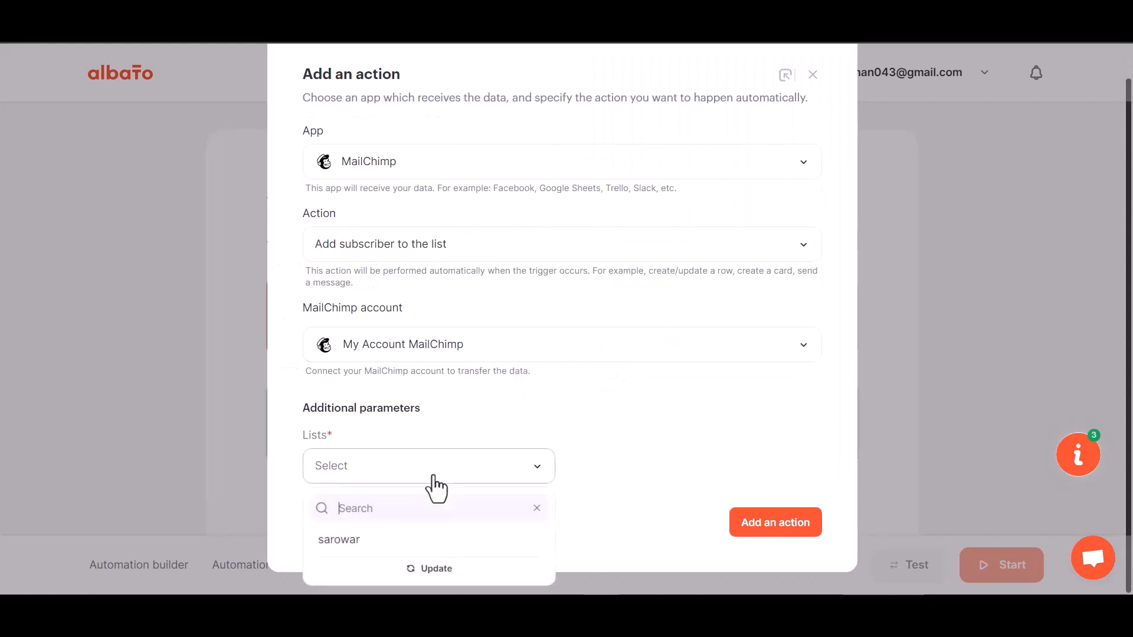
{"action": "left_click", "coordinate": [387, 541]}
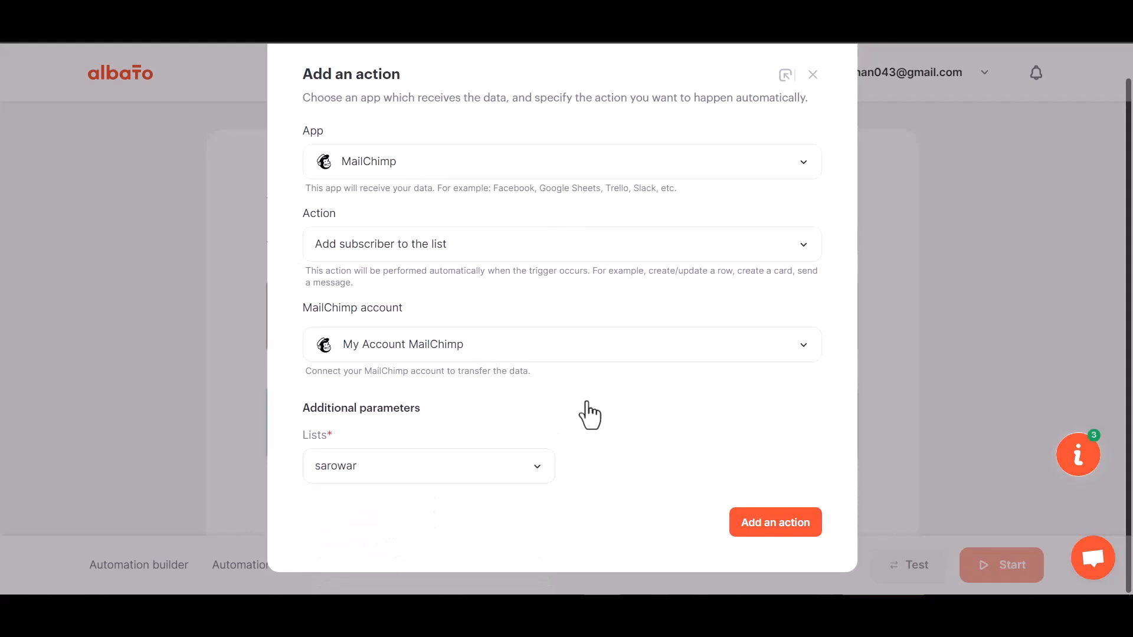
{"action": "left_click", "coordinate": [773, 523]}
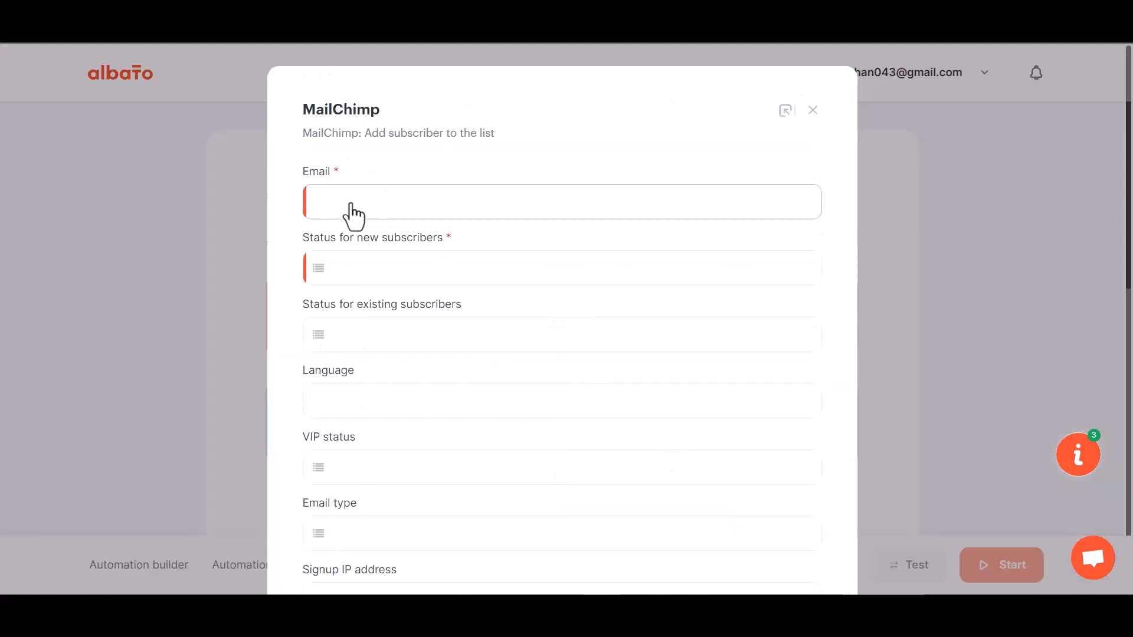
Map the subscriber's Email field to webhook value 23 and choose a status for new subscribers.
{"action": "left_click", "coordinate": [450, 187]}
{"action": "left_click", "coordinate": [413, 301]}
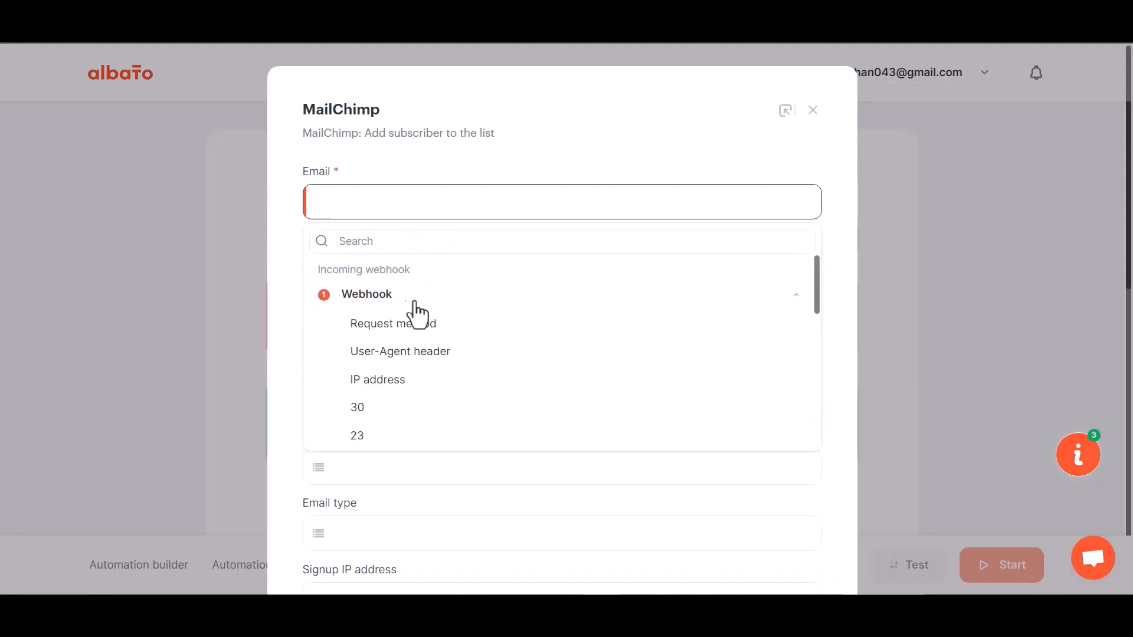
{"action": "left_click", "coordinate": [370, 437]}
{"action": "scroll", "coordinate": [387, 373], "scroll_direction": "down", "scroll_amount": 1}
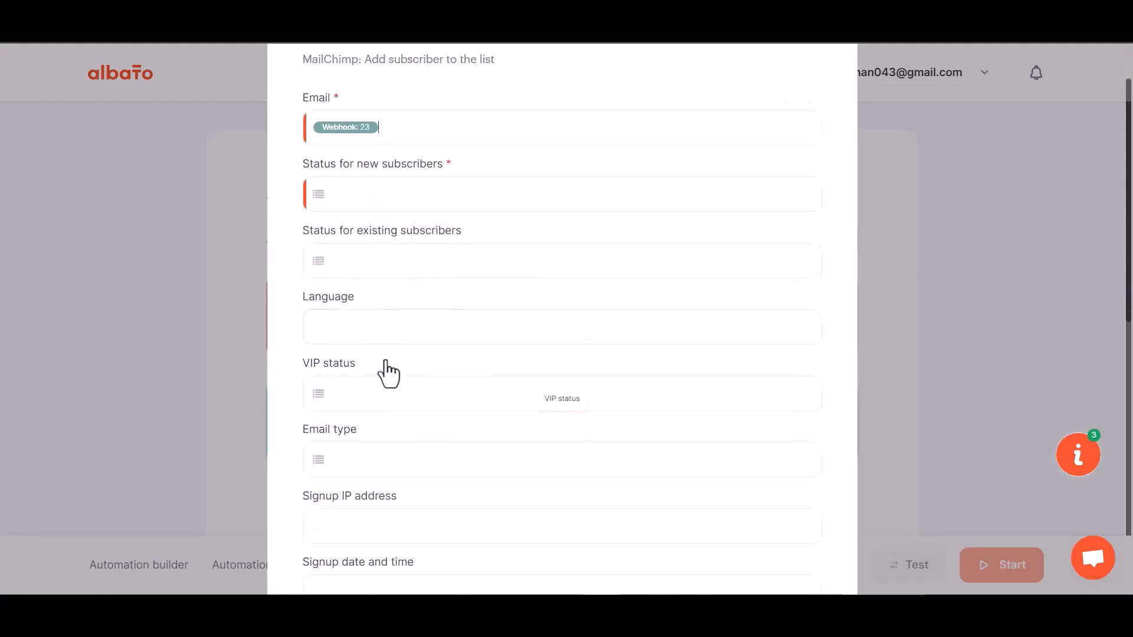
{"action": "scroll", "coordinate": [388, 373], "scroll_direction": "down", "scroll_amount": 1}
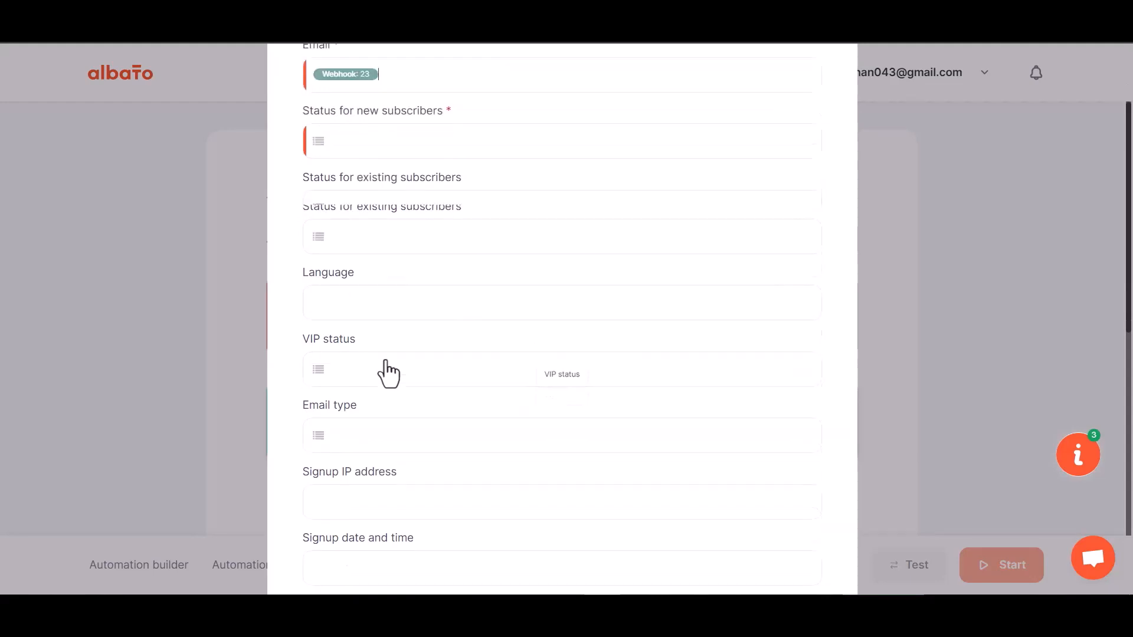
{"action": "left_click", "coordinate": [395, 126]}
{"action": "left_click", "coordinate": [406, 225]}
Map the First Name field of the MailChimp action to webhook value 29.
{"action": "scroll", "coordinate": [424, 353], "scroll_direction": "down", "scroll_amount": 5}
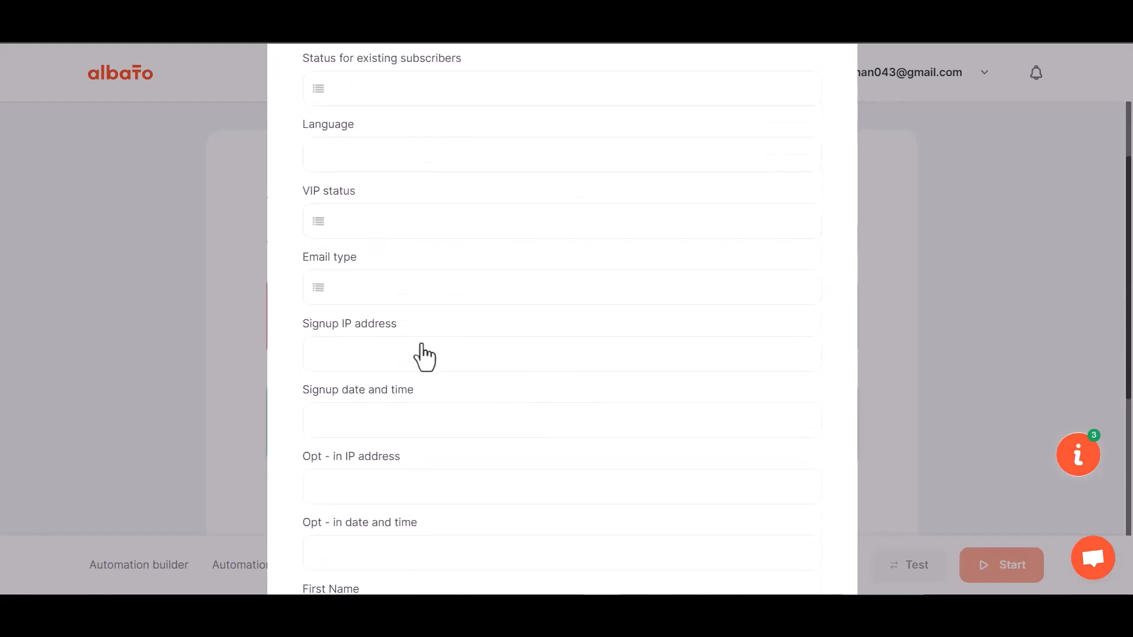
{"action": "scroll", "coordinate": [424, 357], "scroll_direction": "down", "scroll_amount": 1}
{"action": "left_click", "coordinate": [375, 276]}
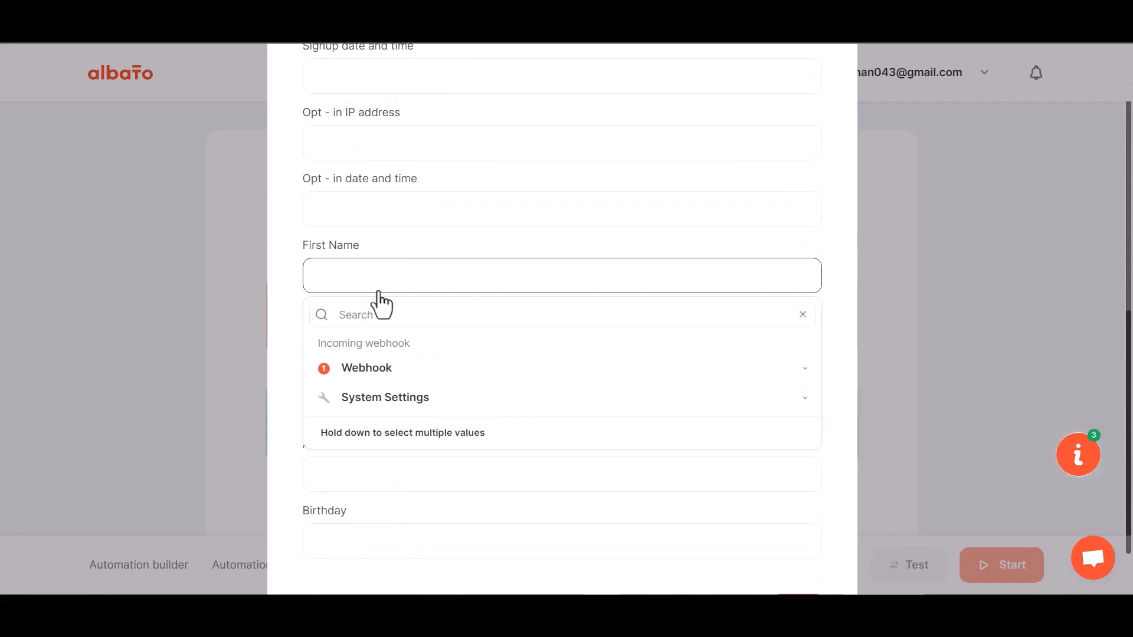
{"action": "left_click", "coordinate": [377, 369]}
{"action": "scroll", "coordinate": [377, 493], "scroll_direction": "down", "scroll_amount": 1}
{"action": "left_click", "coordinate": [378, 493]}
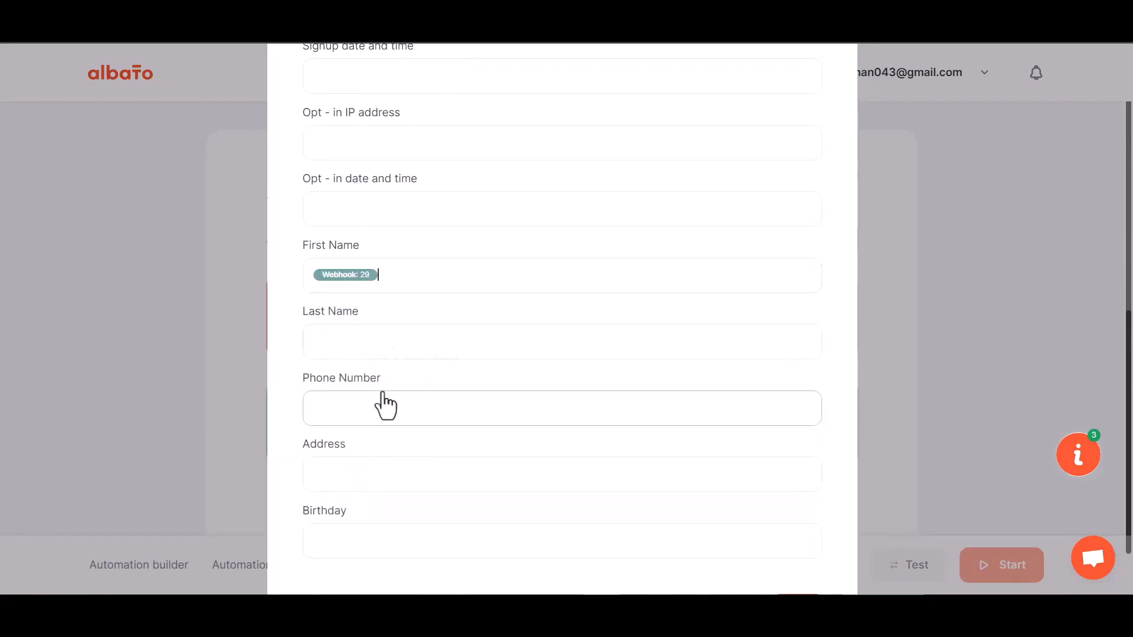
Map the Last Name field to webhook value 30 and the Phone Number field to webhook value 31.
{"action": "left_click", "coordinate": [375, 348]}
{"action": "left_click", "coordinate": [362, 458]}
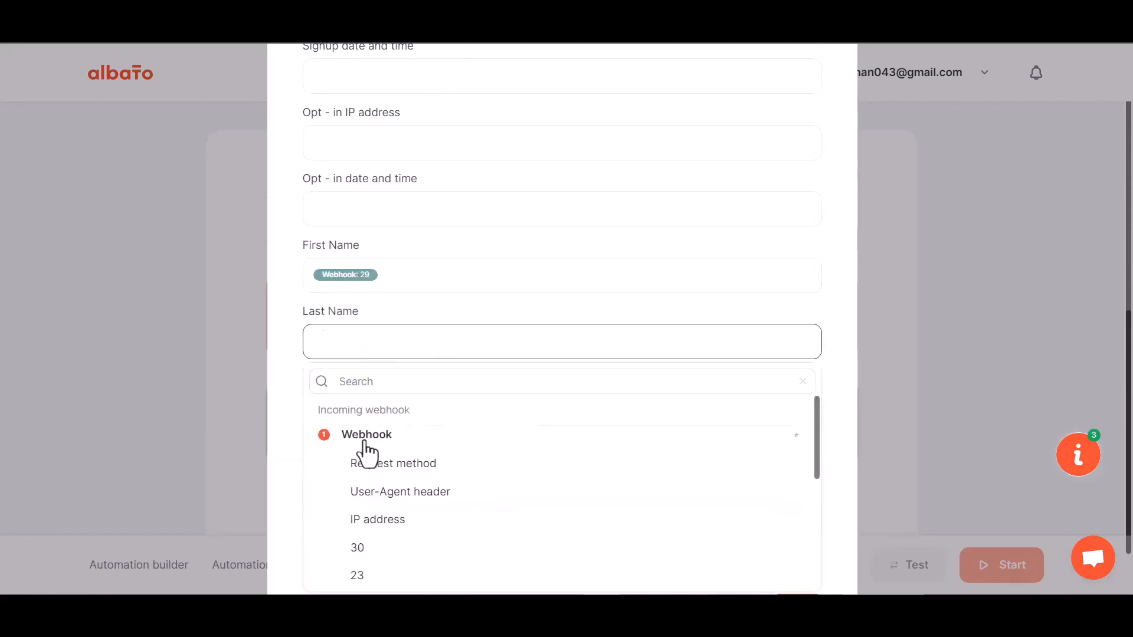
{"action": "left_click", "coordinate": [381, 545]}
{"action": "left_click", "coordinate": [388, 341]}
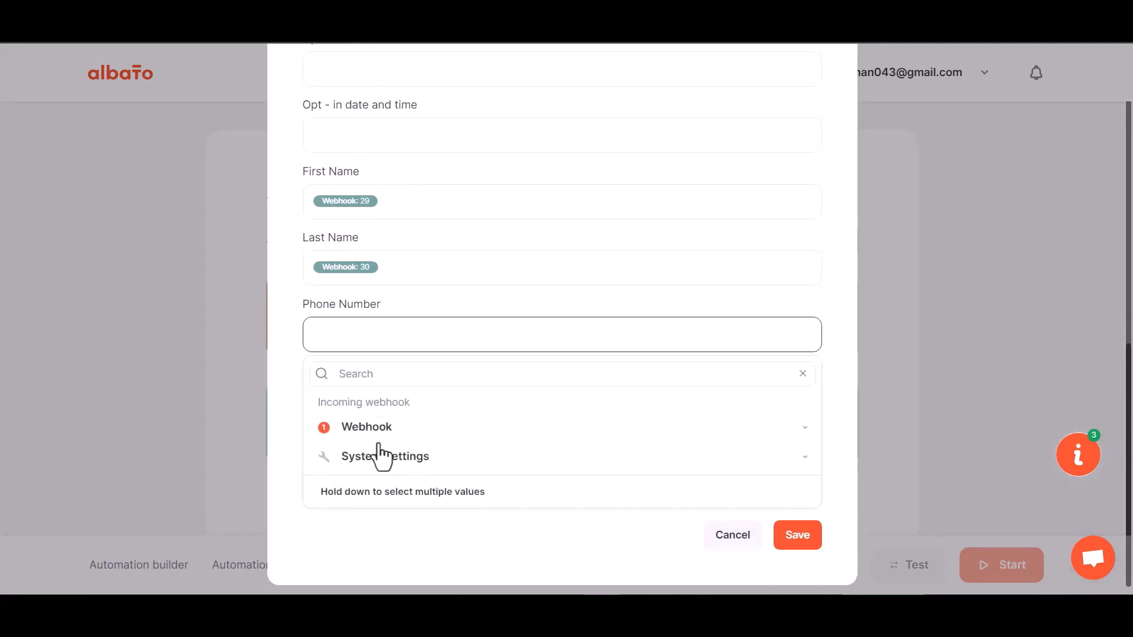
{"action": "left_click", "coordinate": [370, 426]}
{"action": "scroll", "coordinate": [381, 531], "scroll_direction": "down", "scroll_amount": 3}
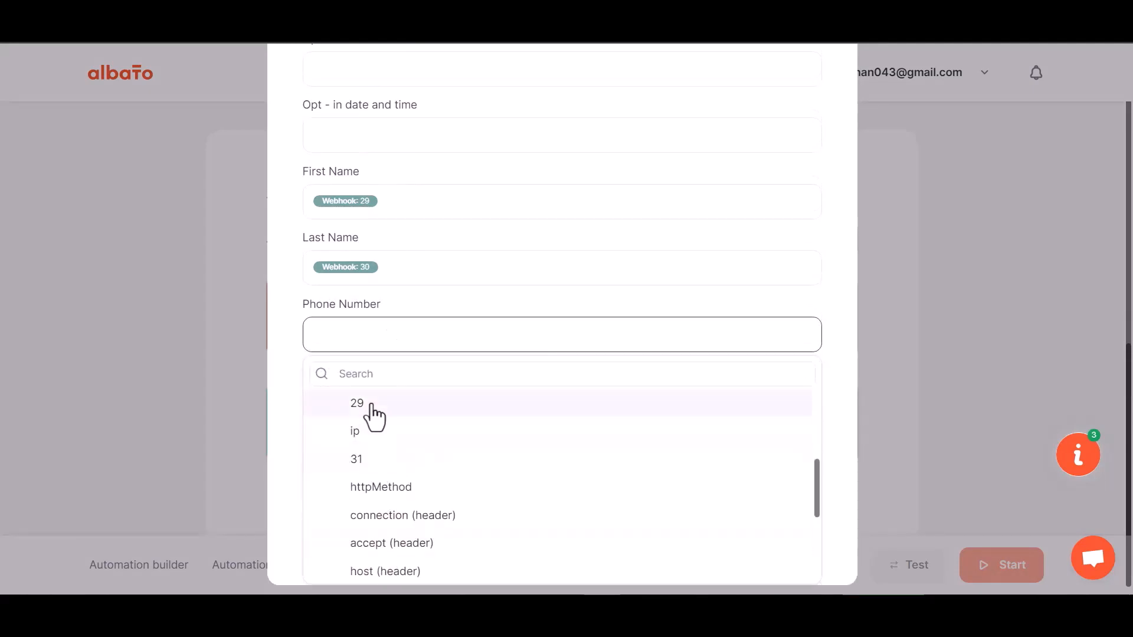
{"action": "left_click", "coordinate": [357, 459]}
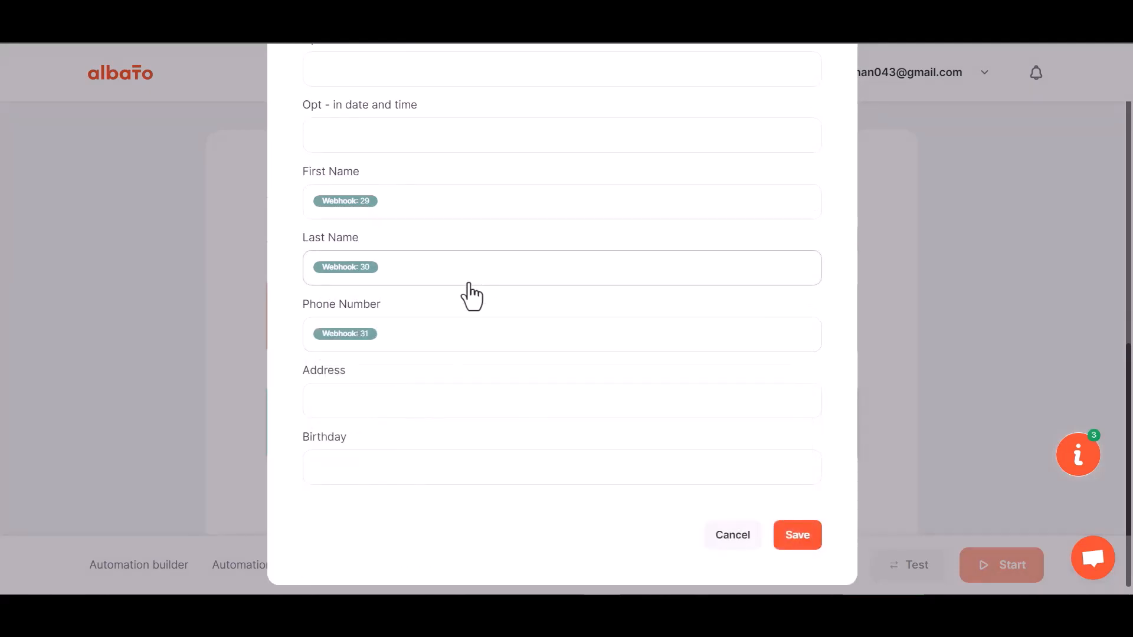
Save the MailChimp field mapping and start the automation.
{"action": "left_click", "coordinate": [794, 537]}
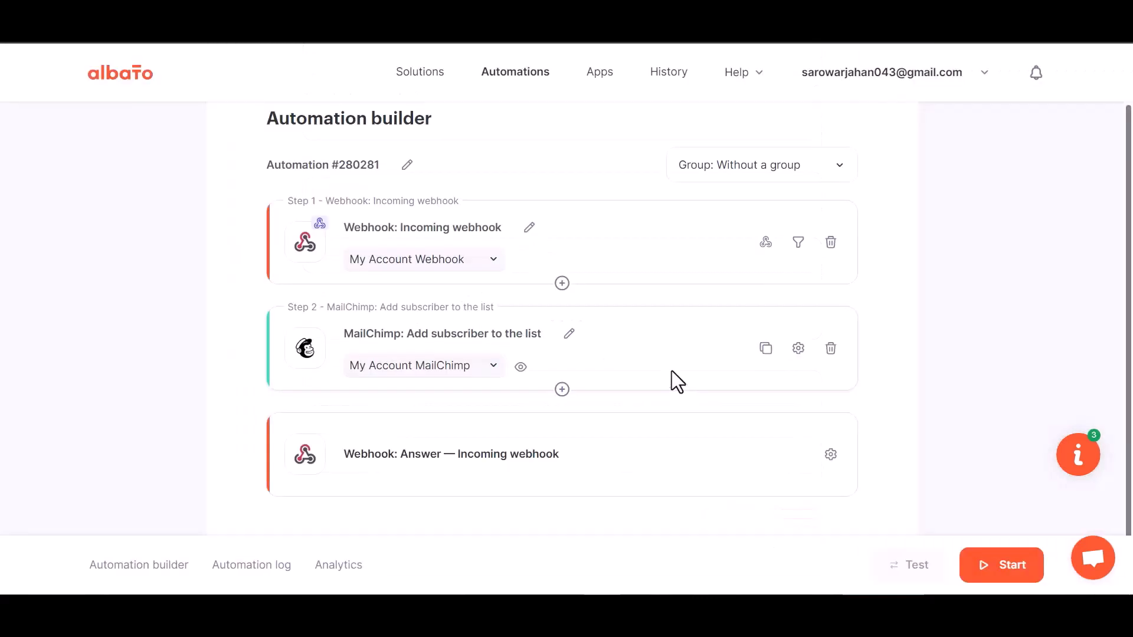
{"action": "left_click", "coordinate": [999, 575]}
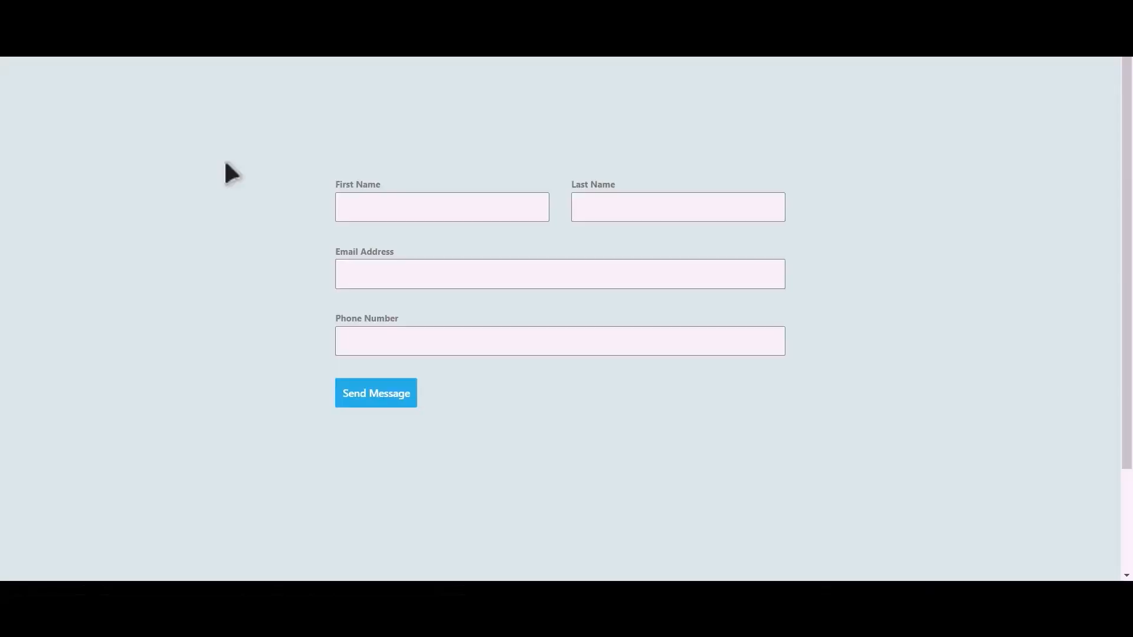
Switch to the Divi contact form, enter first name Bit, last name Integrations, an email address and a phone number, and send the message.
{"action": "left_click", "coordinate": [458, 210]}
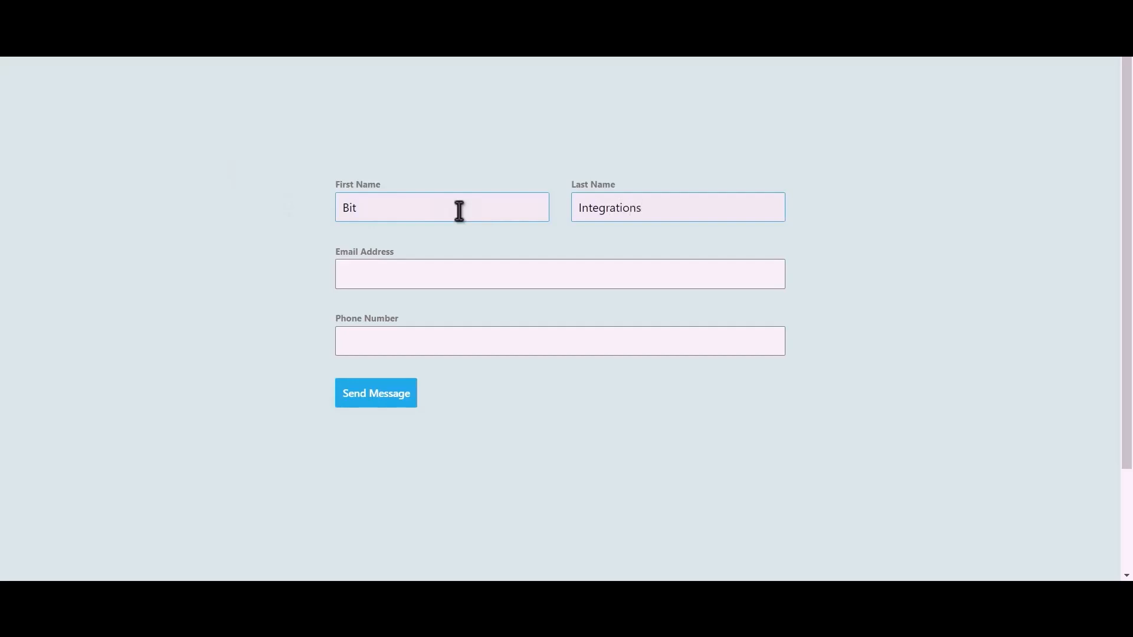
{"action": "key", "text": "Tab"}
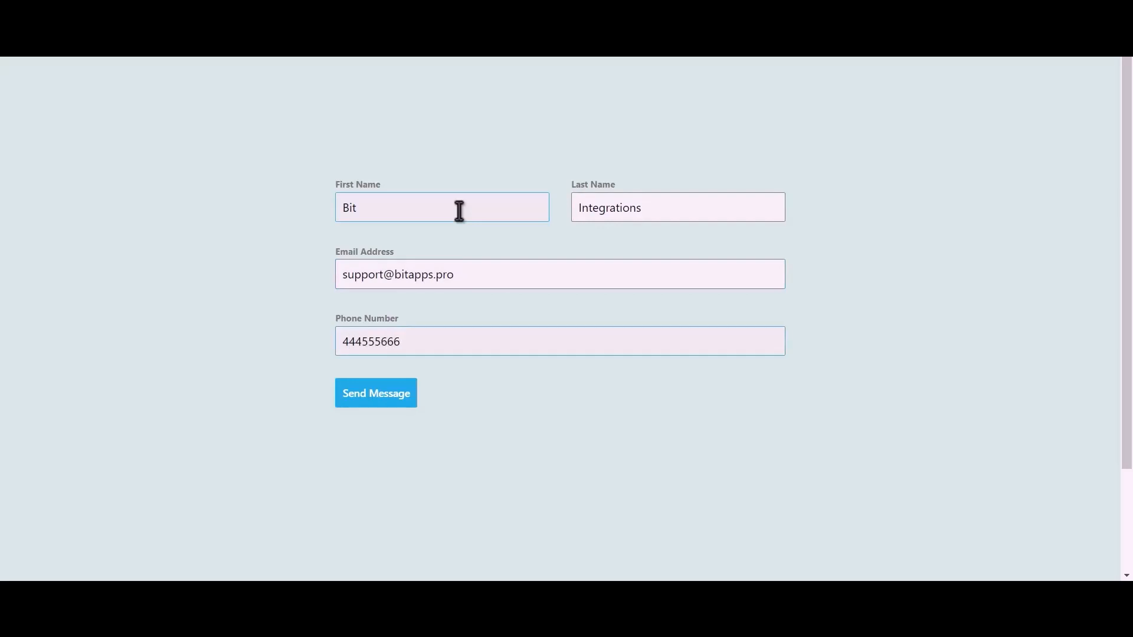
{"action": "left_click", "coordinate": [378, 394]}
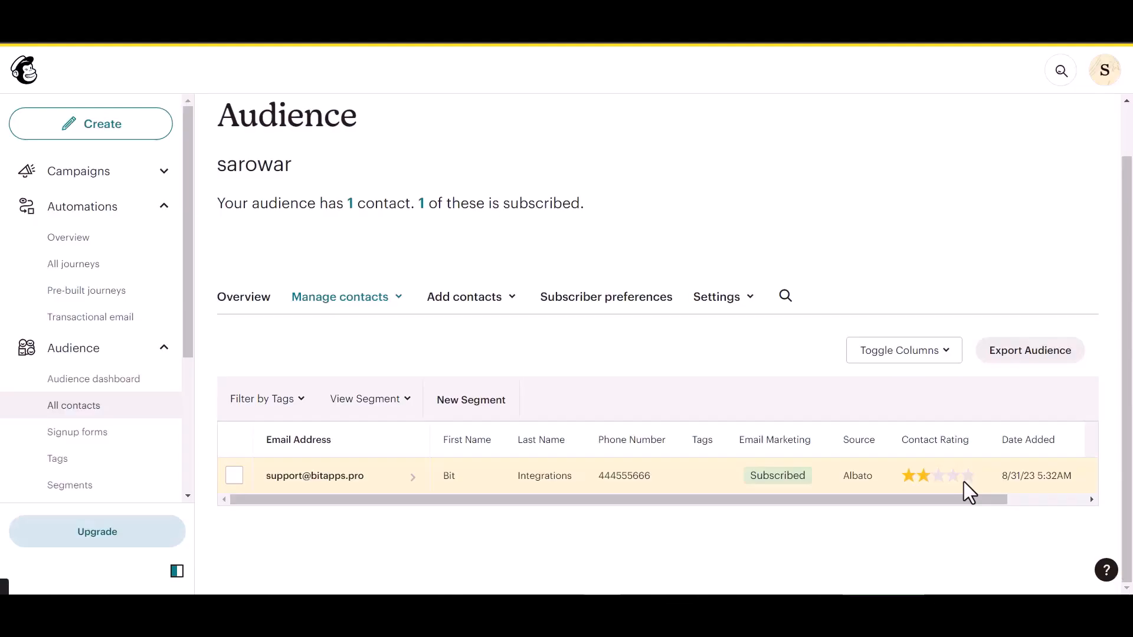